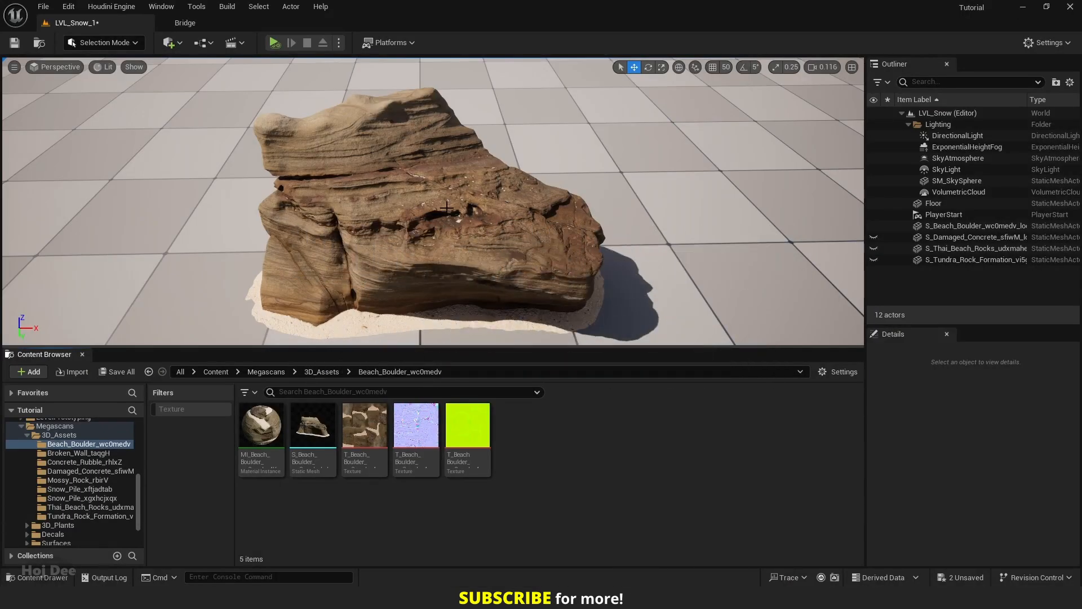
Select the beach boulder and locate its material instance's parent material in the assets
left_click(447, 207)
scroll(1005, 501, "down", 3)
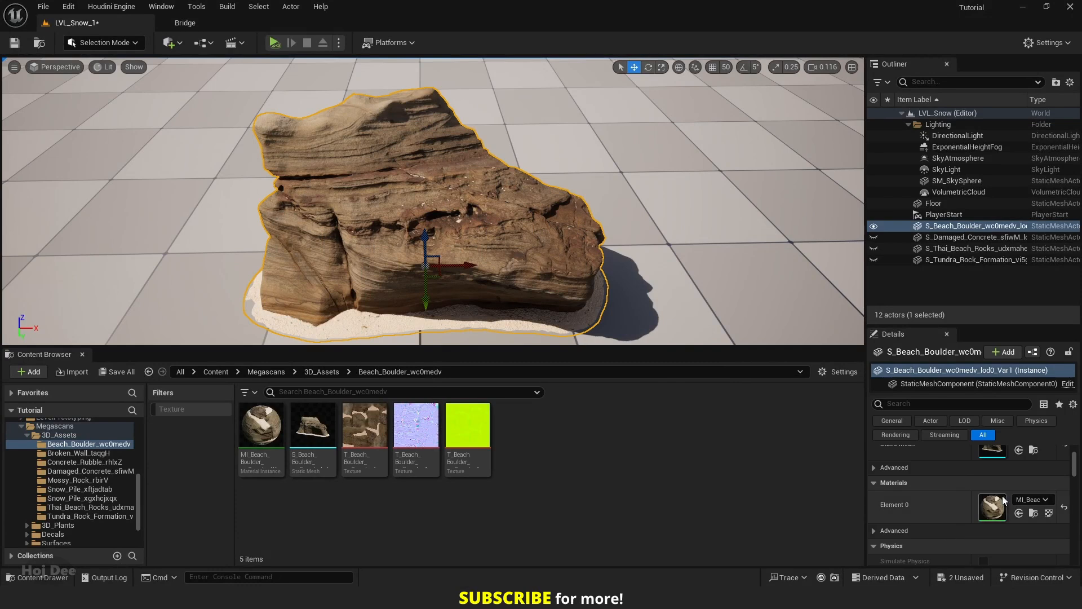
double_click(993, 505)
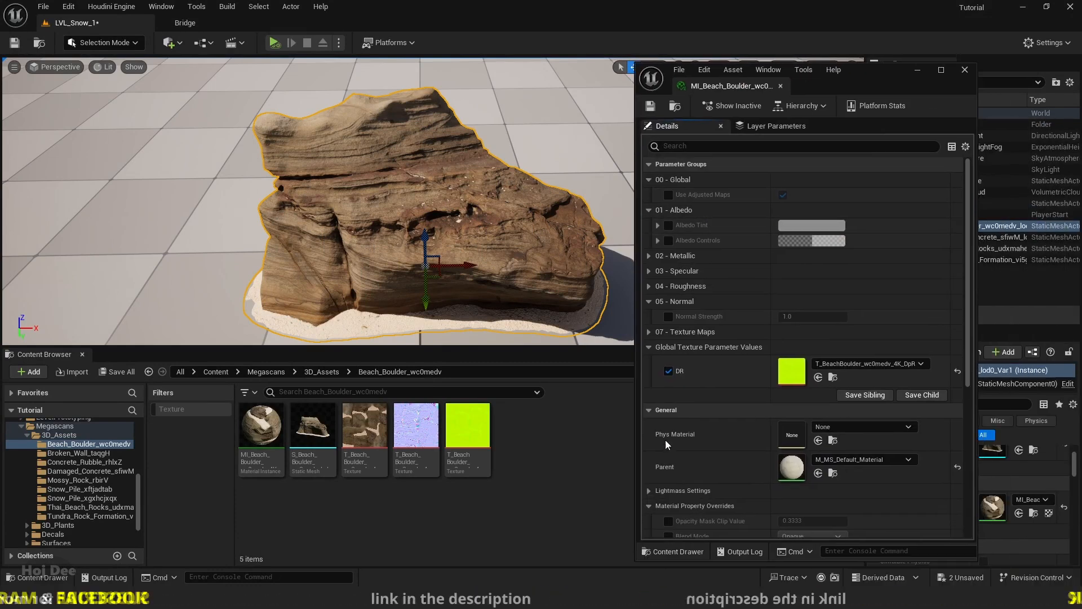
left_click(833, 473)
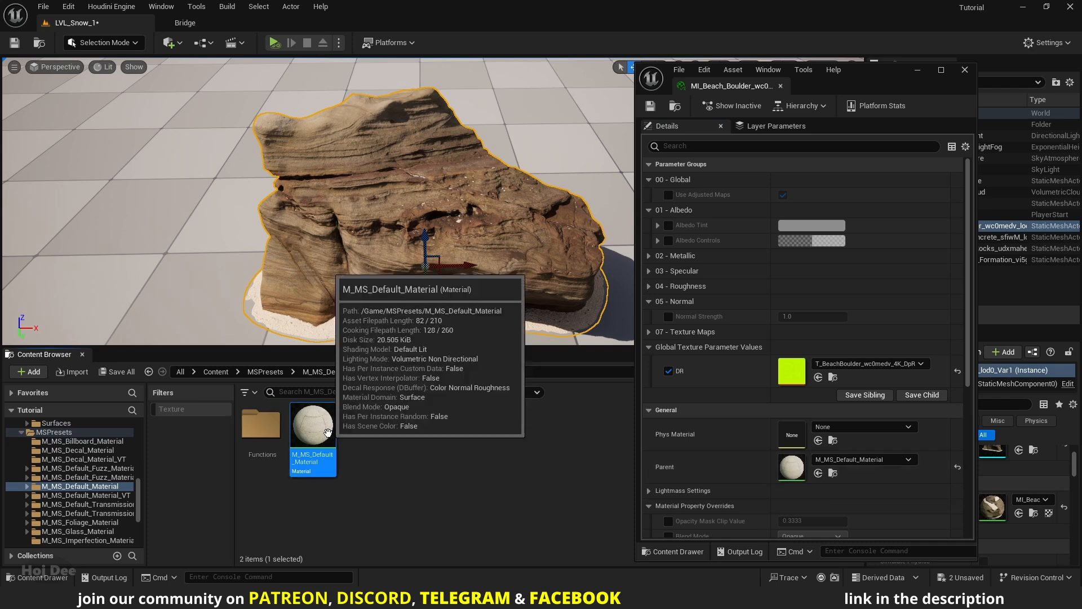
Duplicate the parent as M_MS_Default_Material_Snow and bring it into the material editor
key("ctrl+d")
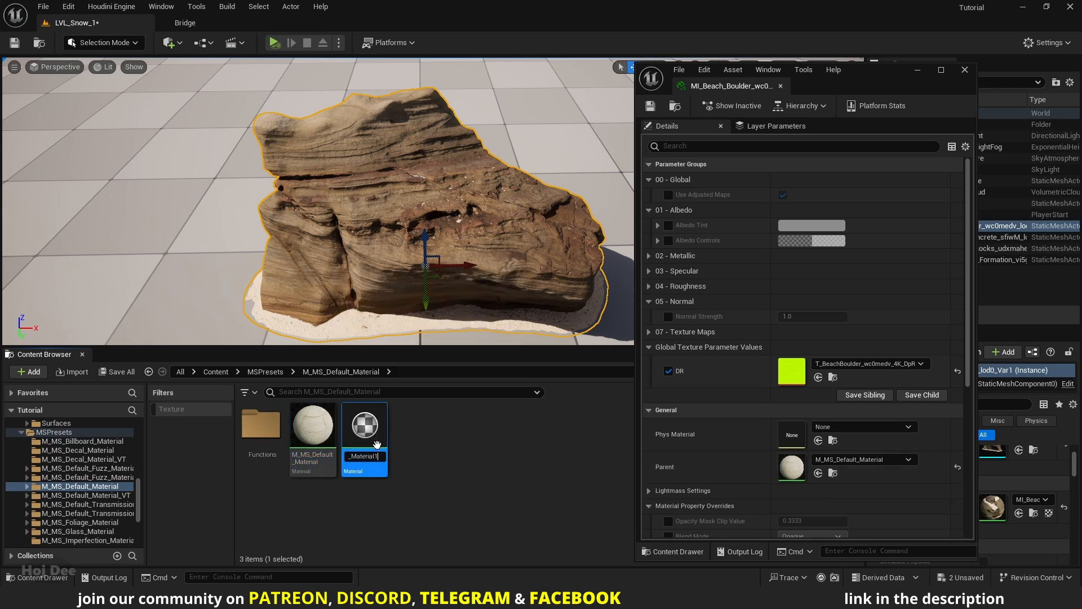
type("w")
key("Return")
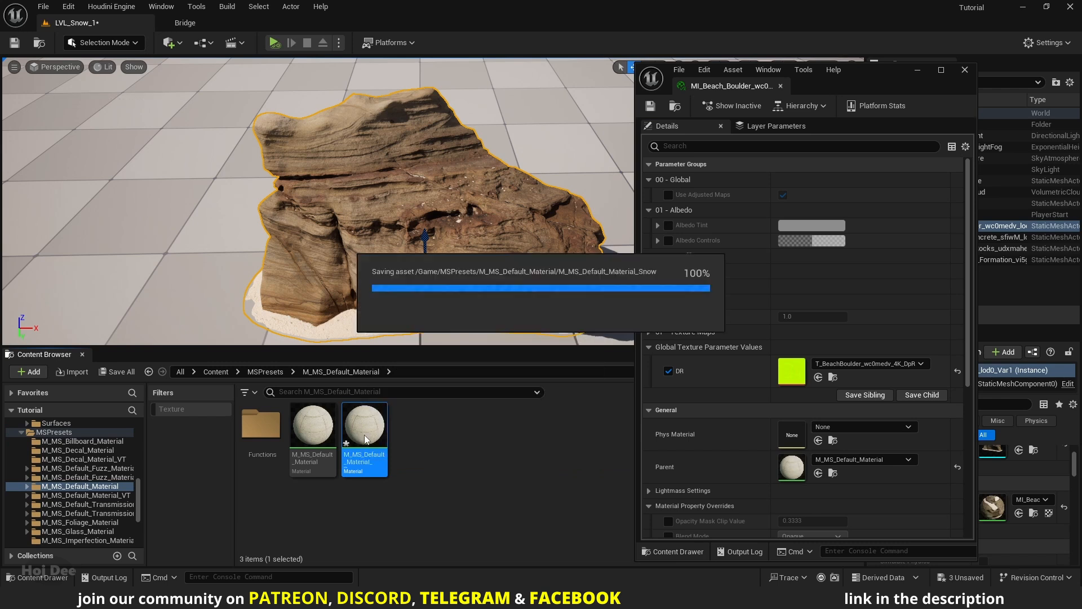
double_click(365, 435)
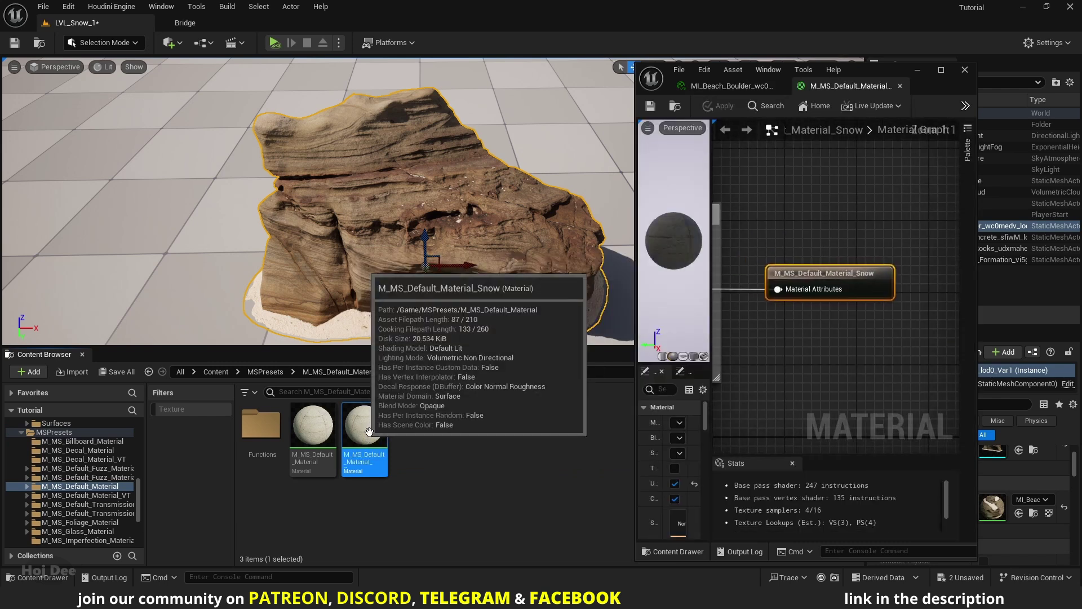
Add an MF_Snow function node from the Hoj Dee category to the maximized material graph
double_click(930, 80)
scroll(736, 273, "down", 2)
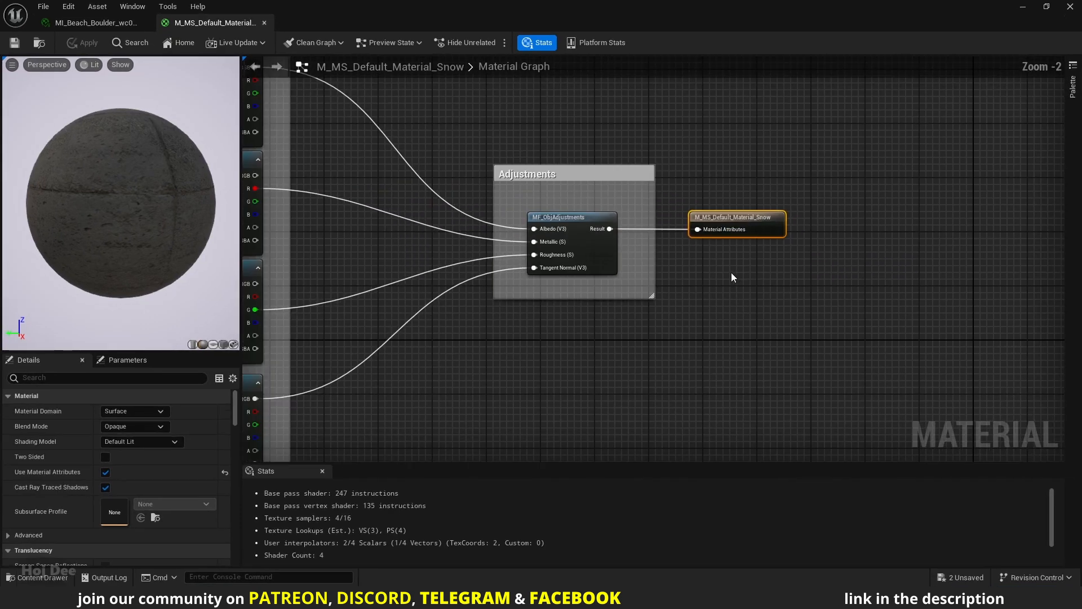
right_click_drag(732, 272, 603, 275)
right_click(604, 276)
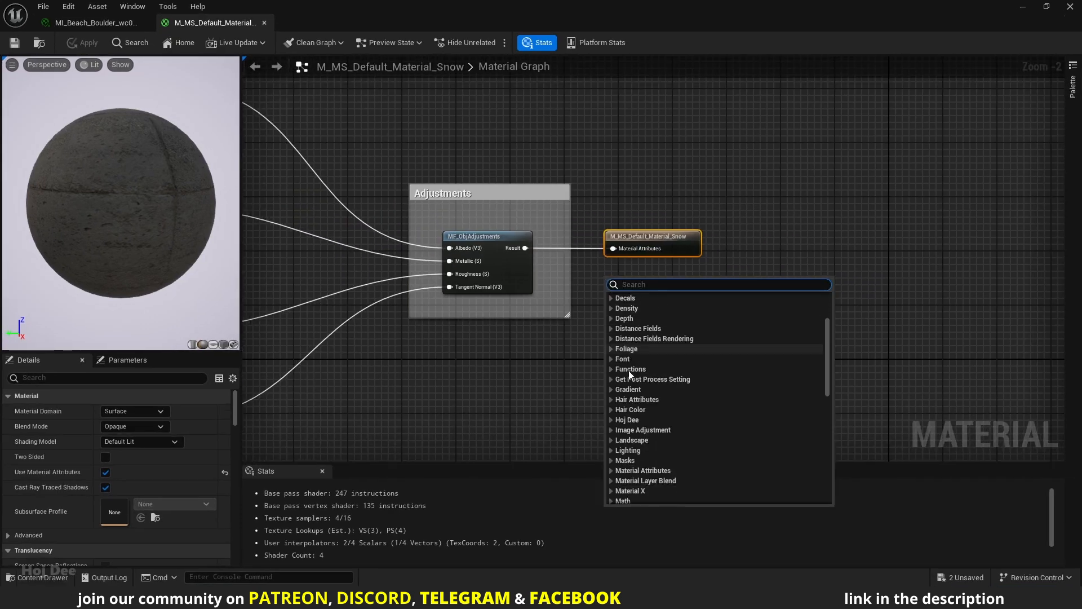
scroll(629, 374, "down", 2)
left_click(626, 365)
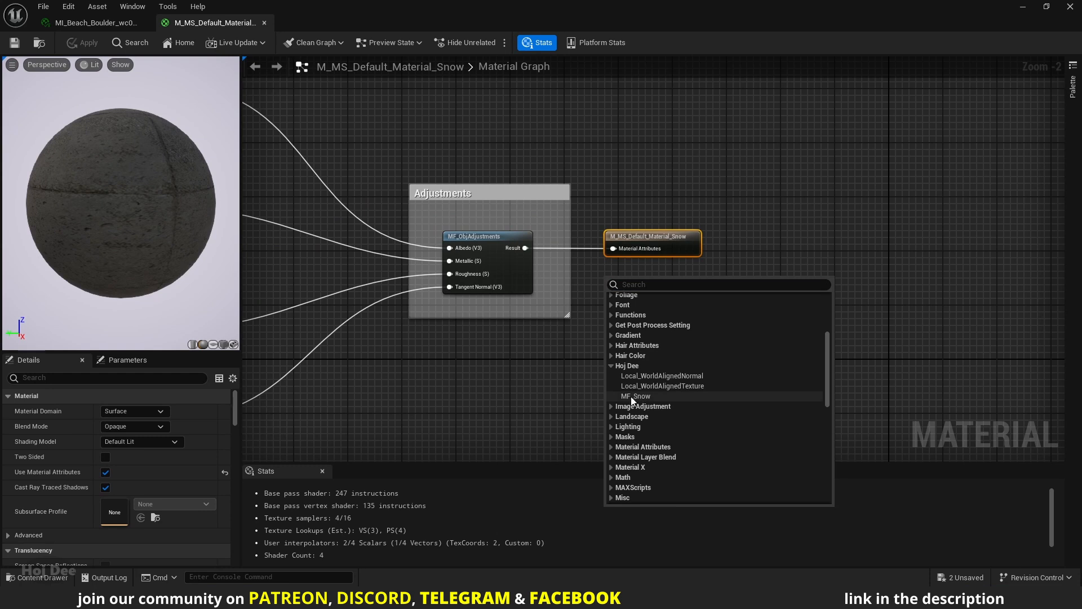
left_click(635, 396)
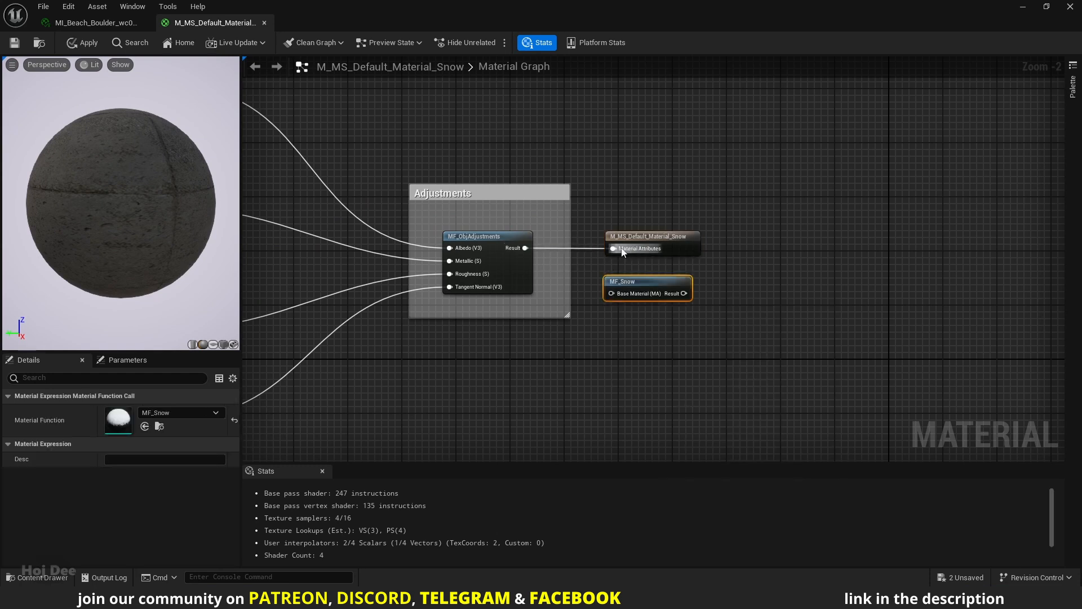
Wire MF_ObjAdjustments Result into MF_Snow's Base Material and MF_Snow Result into Material Attributes
left_click_drag(647, 236, 736, 237)
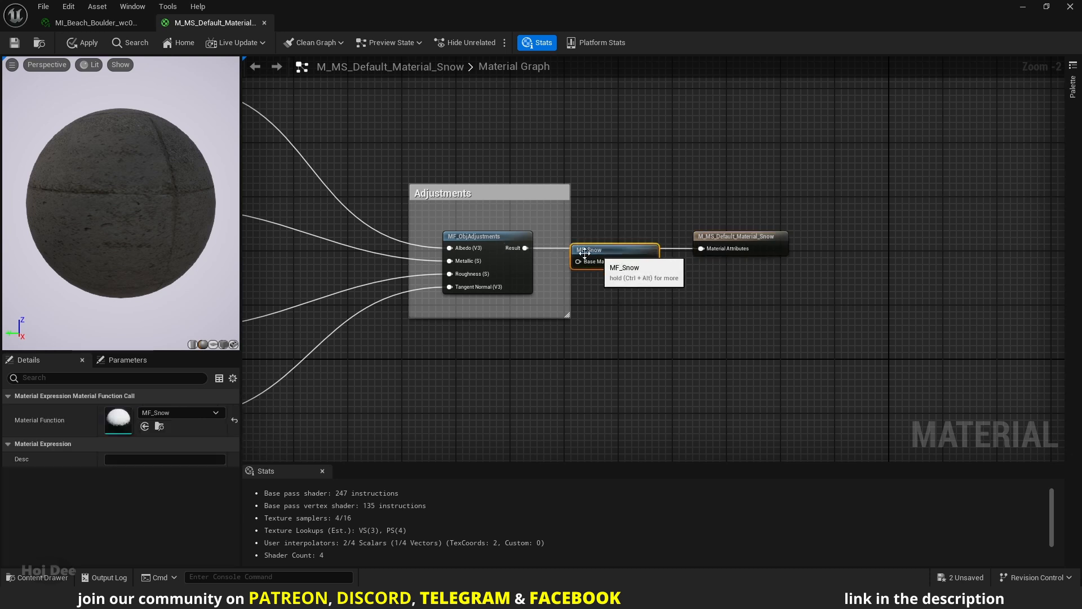
left_click_drag(647, 282, 614, 251)
left_click_drag(524, 247, 577, 261)
left_click_drag(651, 261, 701, 249)
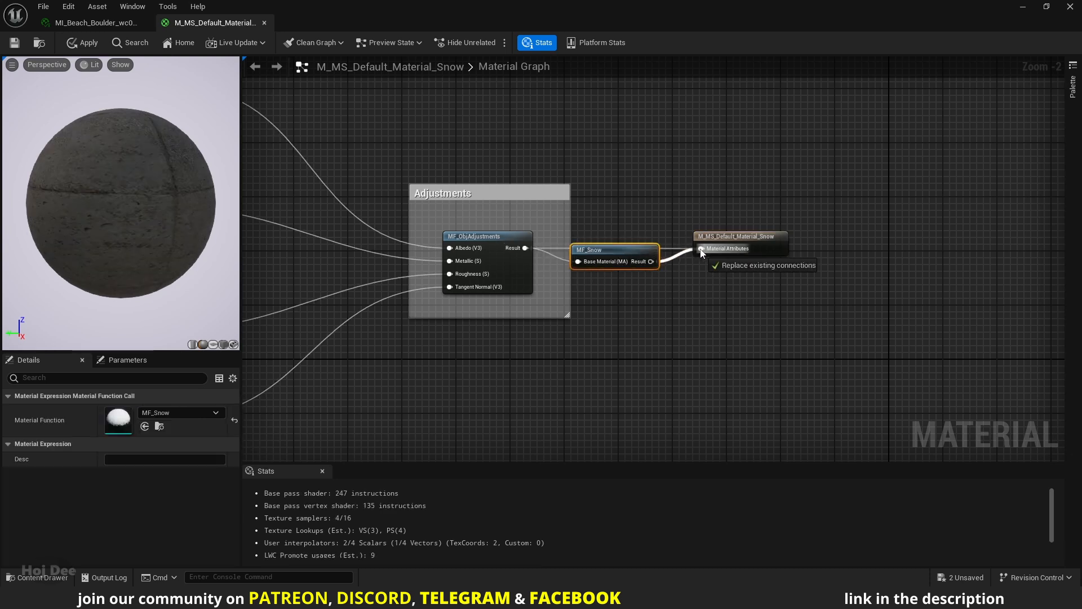
left_click_drag(622, 252, 624, 239)
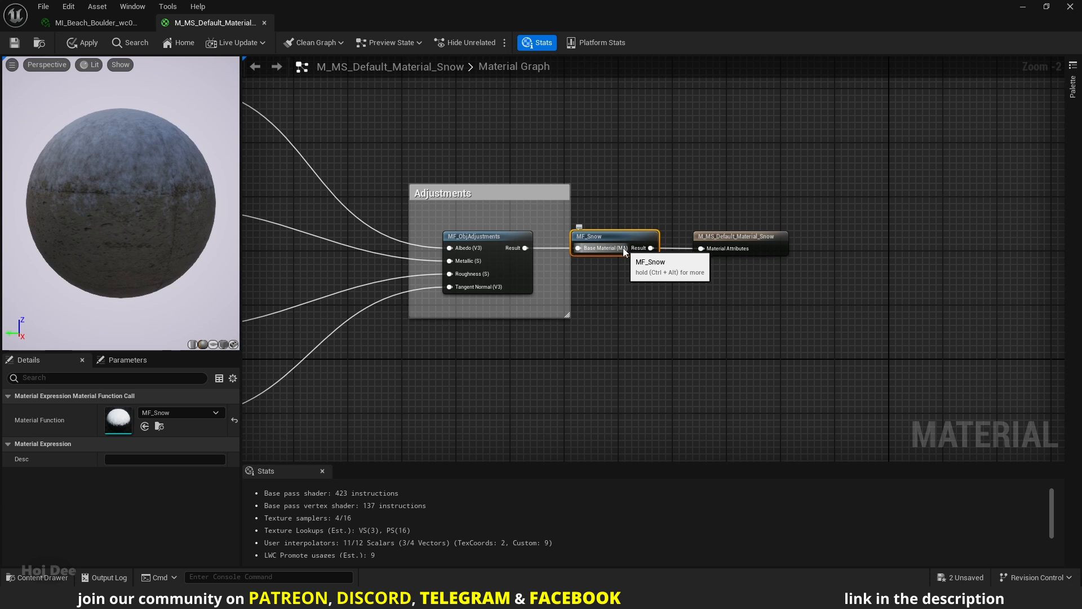
Enable Tessellation in the snow material's Nanite settings and save the material
left_click(526, 349)
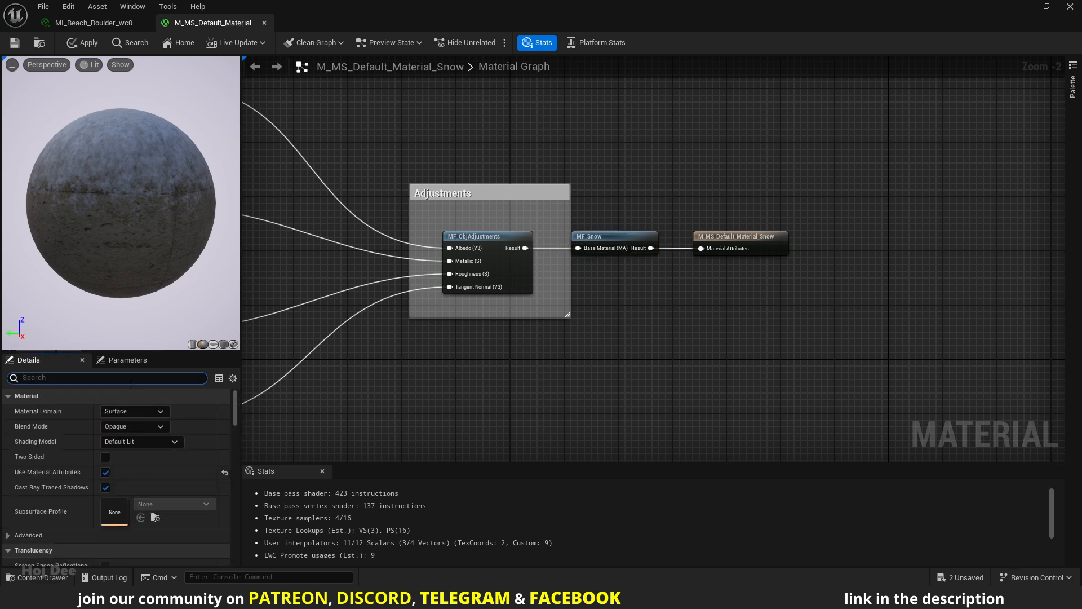
type("nanite")
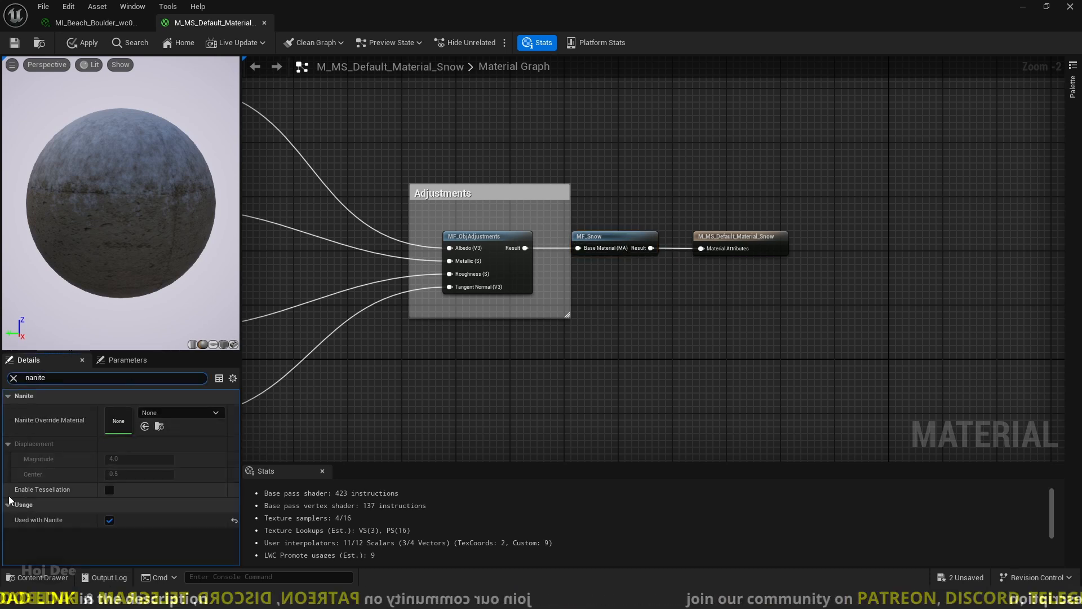
left_click(108, 492)
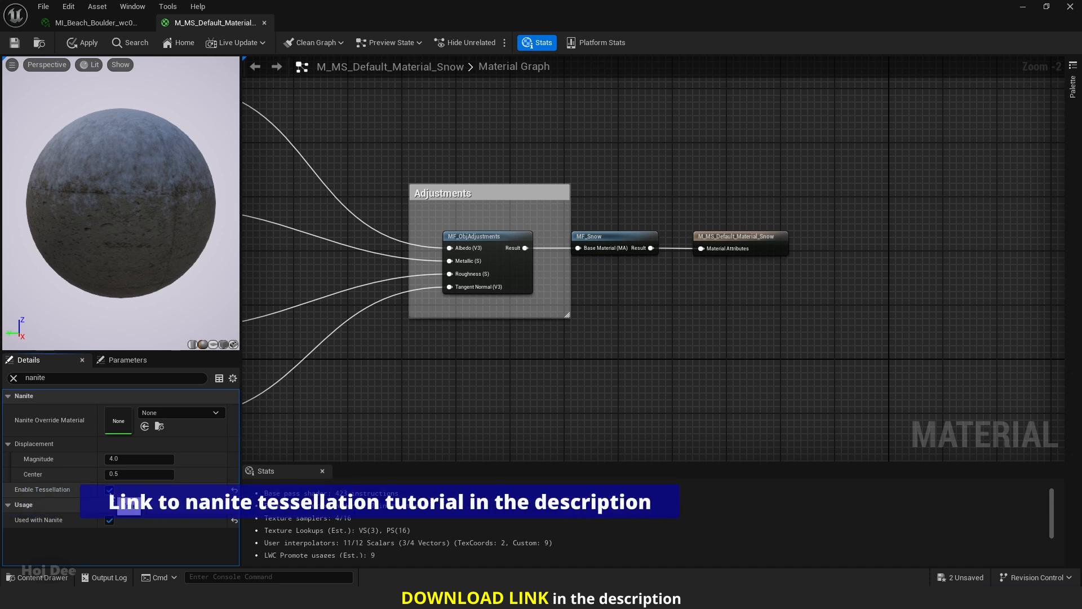
left_click(13, 42)
Set M_MS_Default_Material_Snow as the boulder instance's parent and expand its 0 Snow parameters
left_click(93, 22)
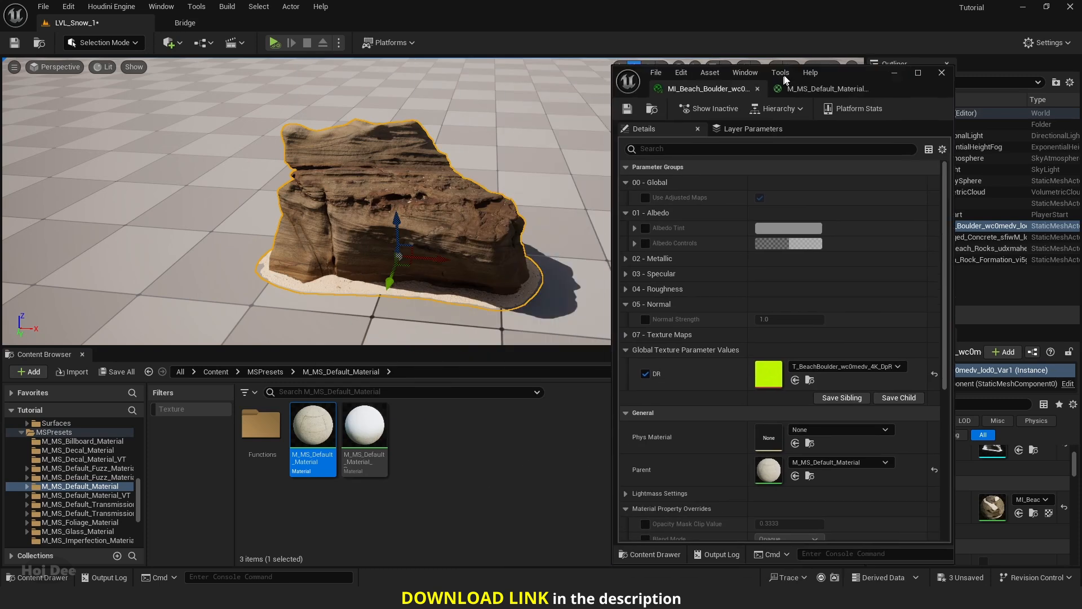
left_click_drag(785, 79, 840, 55)
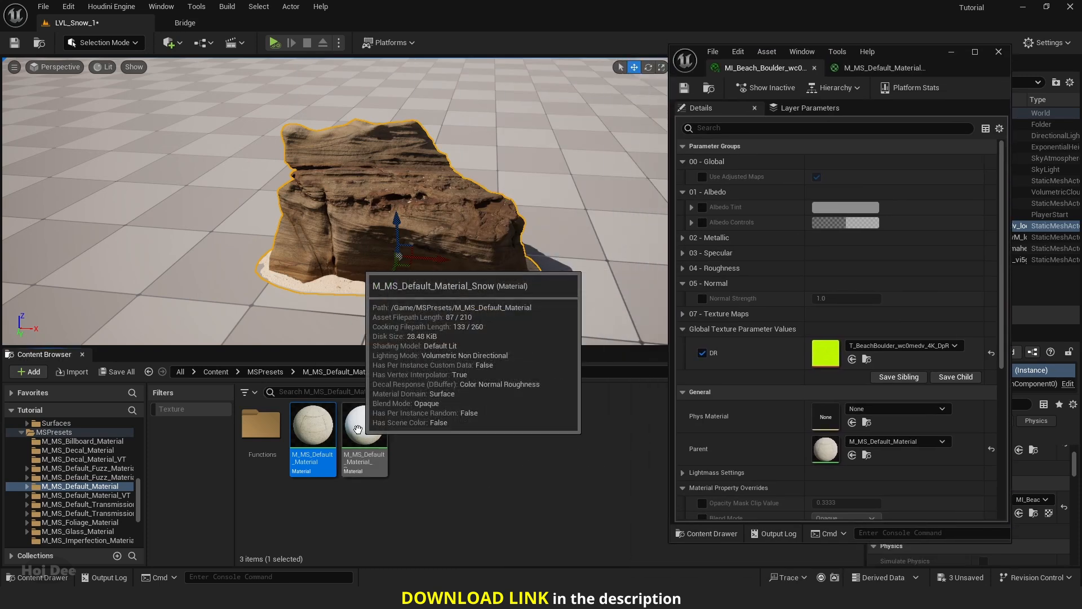
left_click_drag(358, 429, 833, 456)
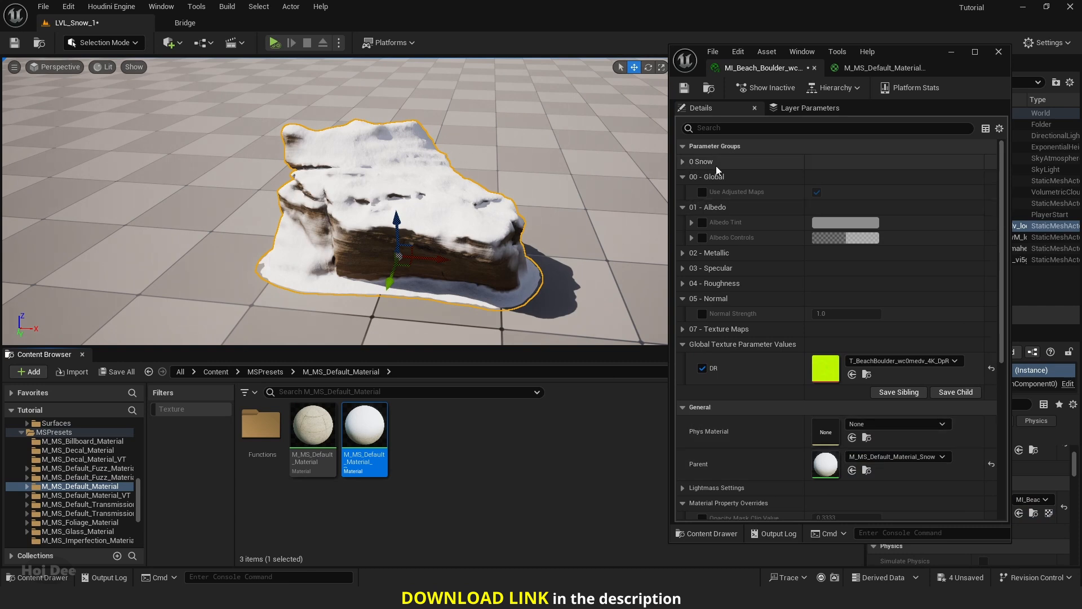
left_click(684, 161)
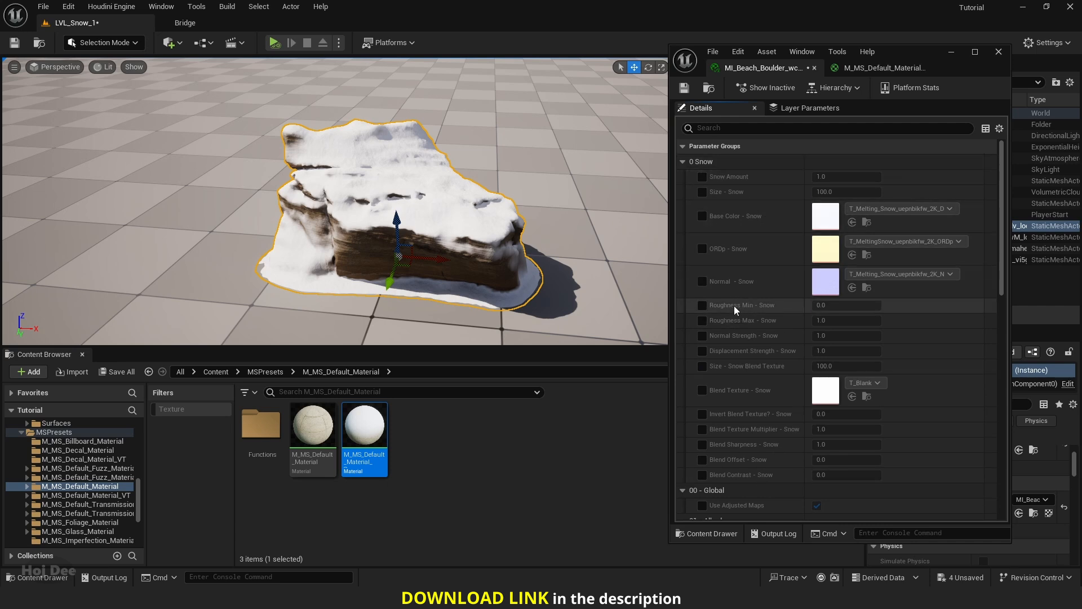
Tick every override in the 0 Snow group, from Snow Amount down to Blend Contrast
left_click(702, 176)
left_click(703, 215)
left_click(703, 248)
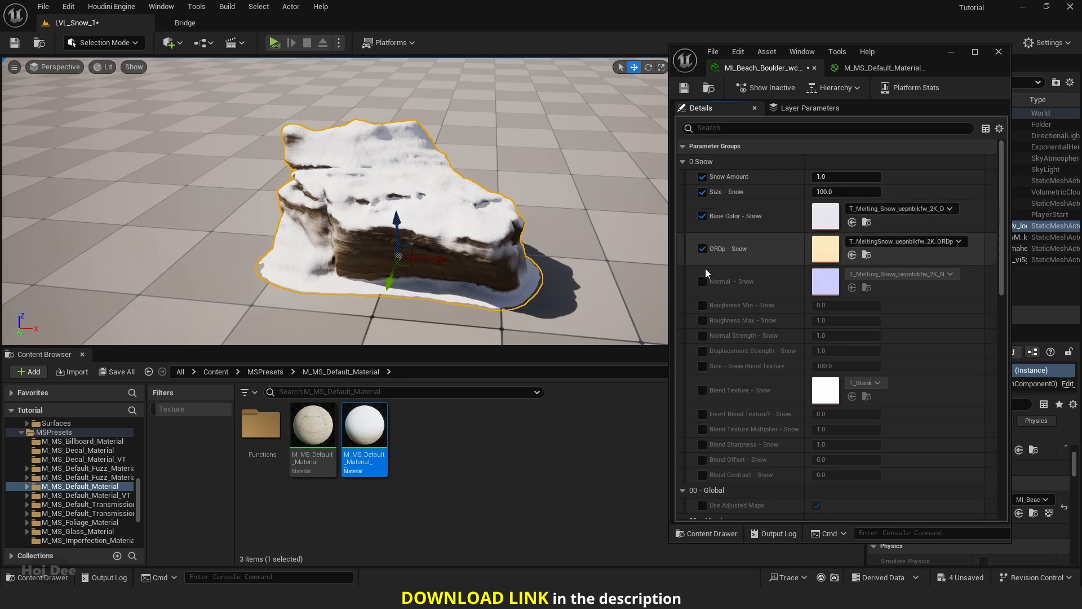
left_click(703, 281)
left_click(703, 306)
left_click(703, 336)
left_click(703, 366)
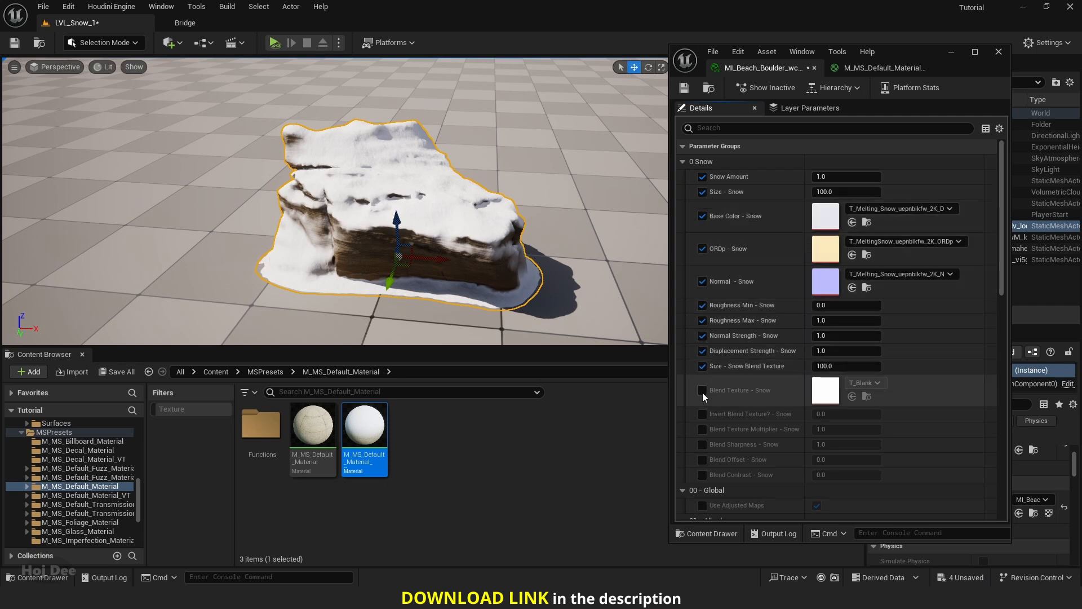
left_click(702, 389)
left_click(702, 413)
left_click(702, 437)
left_click(703, 468)
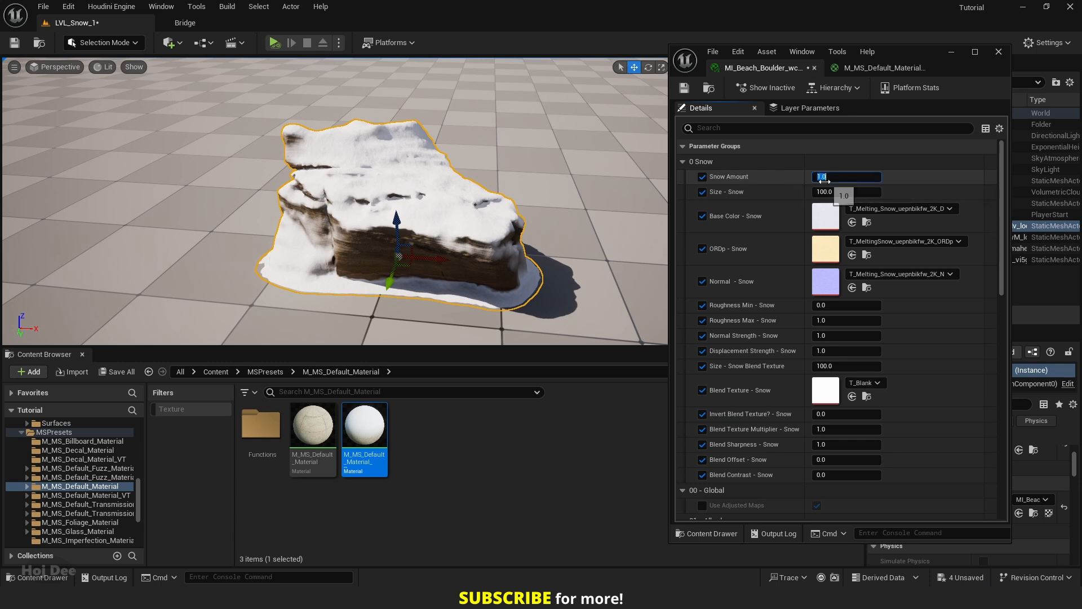
Compare Snow Amount at 0, restore it to 1.0, and raise Displacement Strength - Snow to about 1.44
left_click_drag(826, 177, 822, 177)
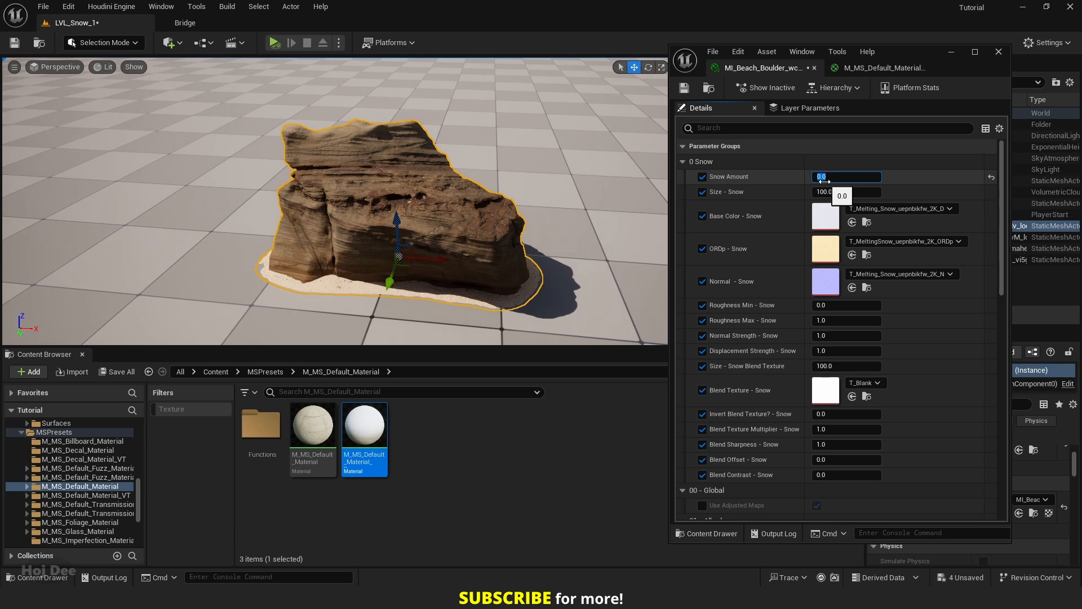
type("1")
key("Return")
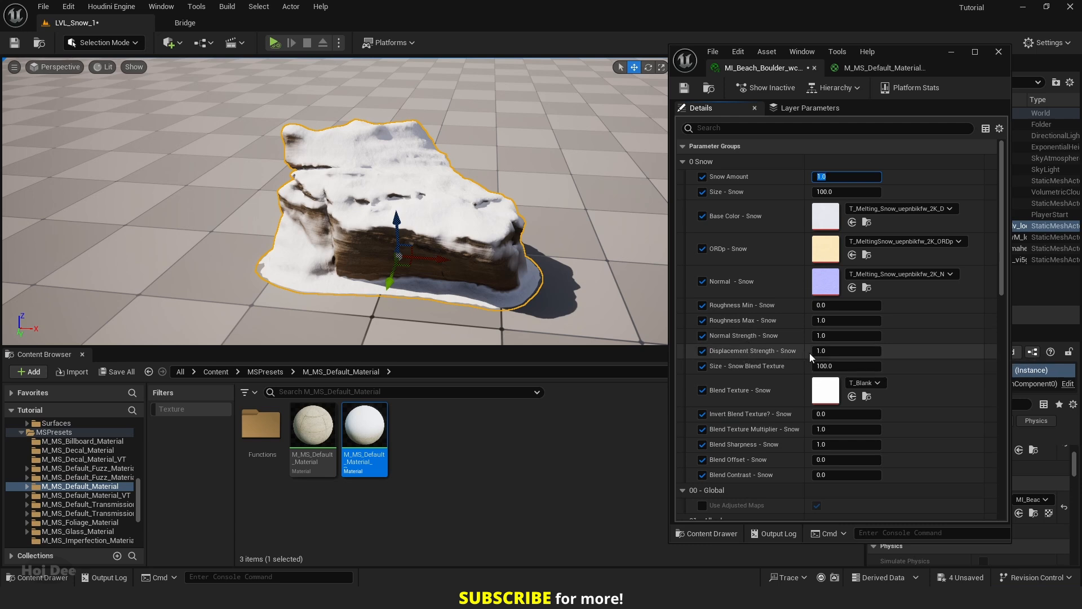
left_click_drag(824, 350, 833, 350)
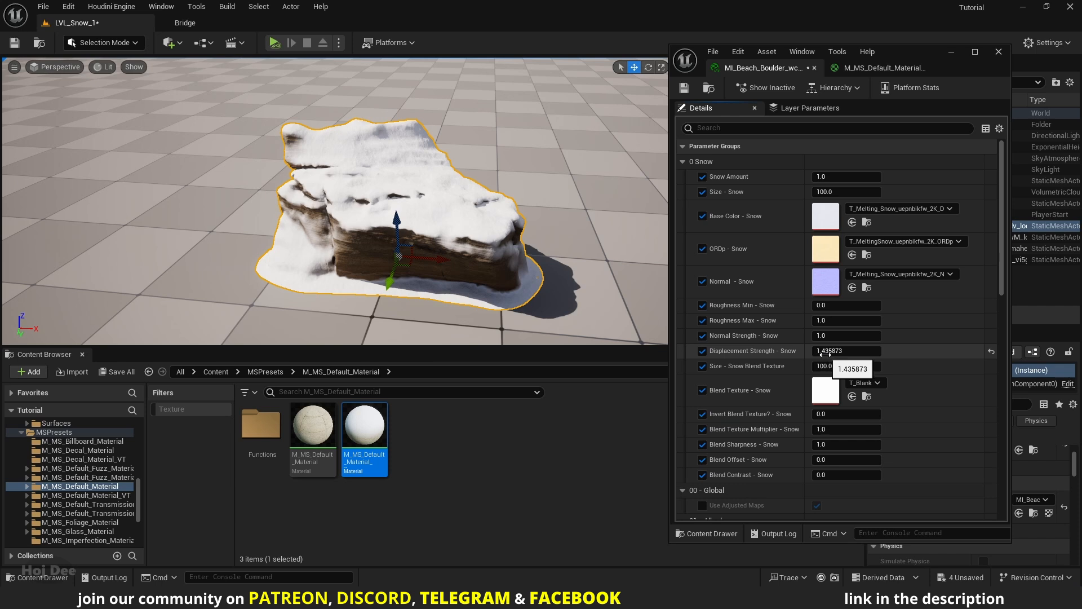
left_click_drag(903, 49, 826, 53)
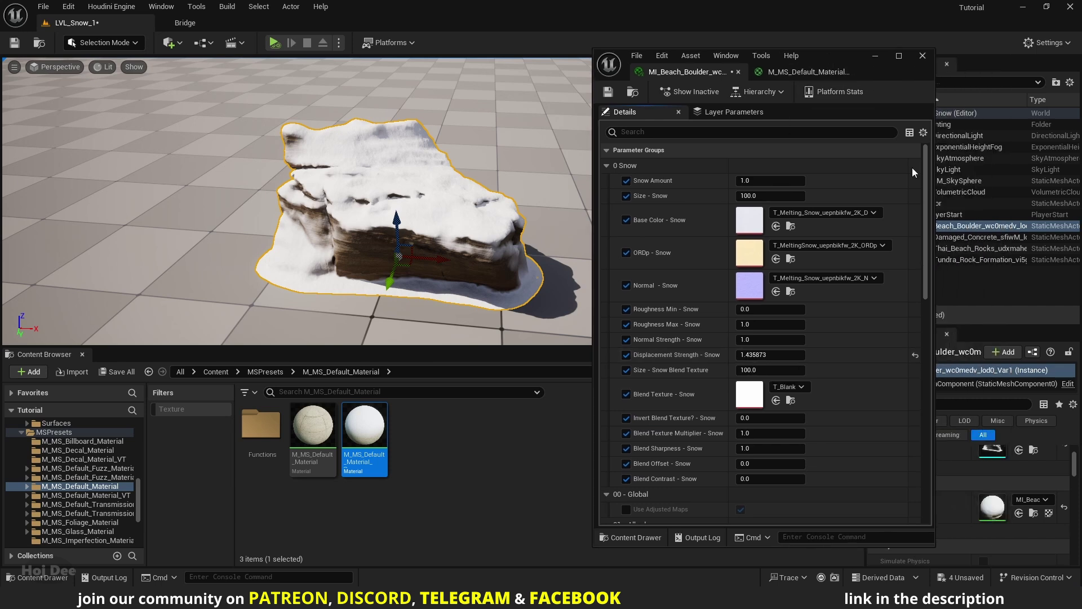
Enable Nanite on the Beach Boulder static mesh via its asset actions
left_click(1033, 449)
right_click(314, 427)
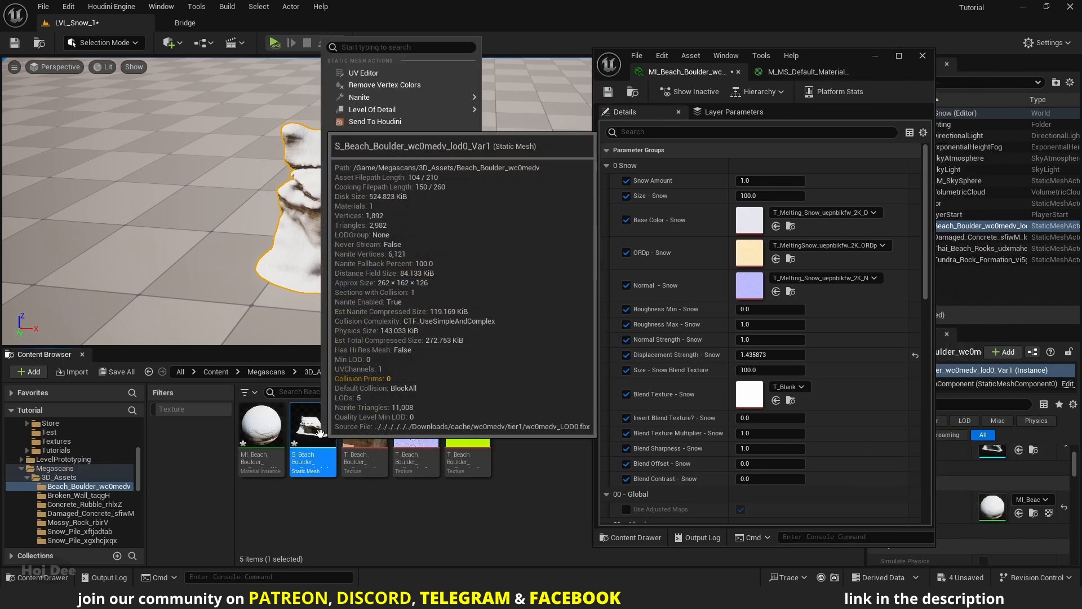
mouse_move(402, 96)
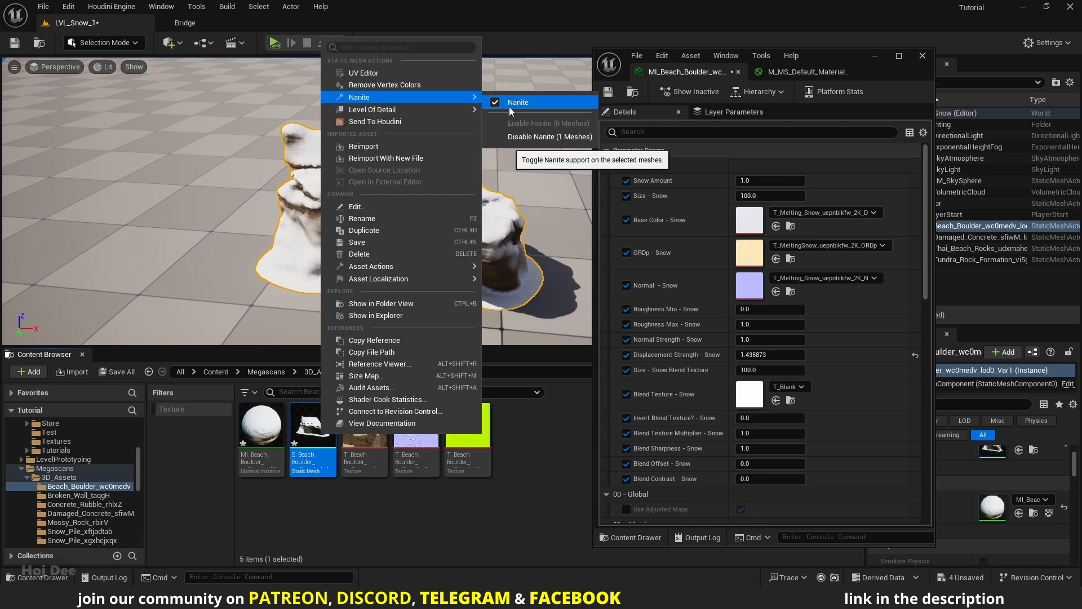
left_click(518, 102)
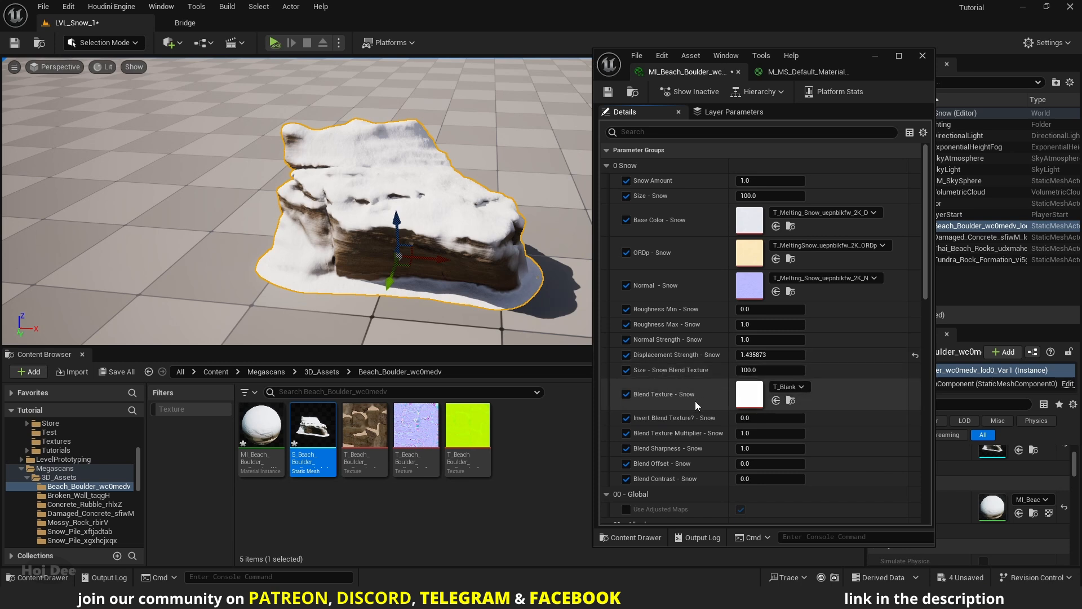
Set Blend Texture - Snow to T_Perlin_Noise_M
left_click(787, 387)
type("per")
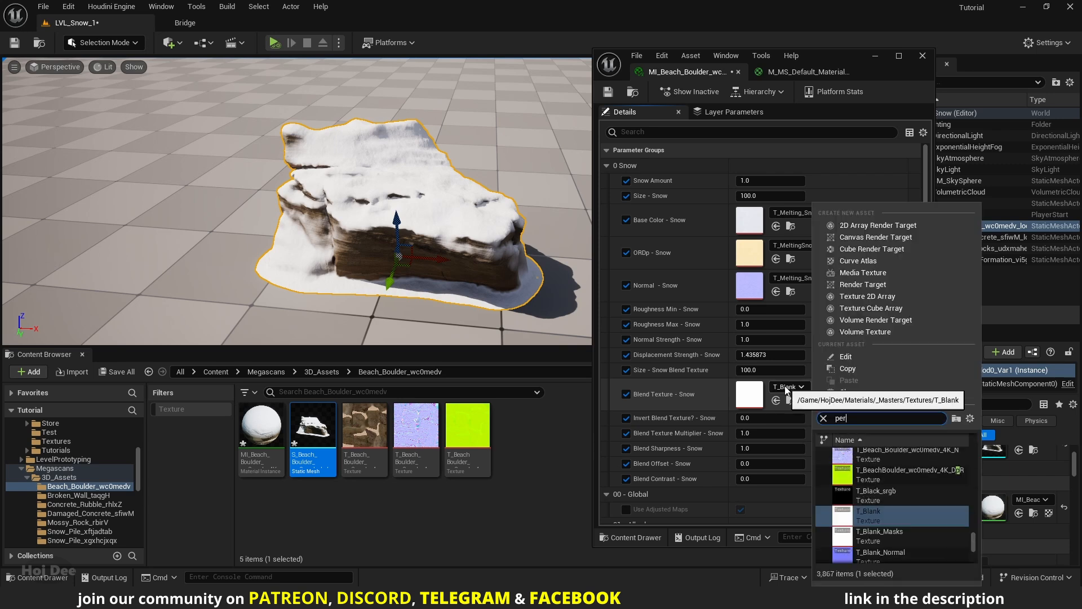
type("lin")
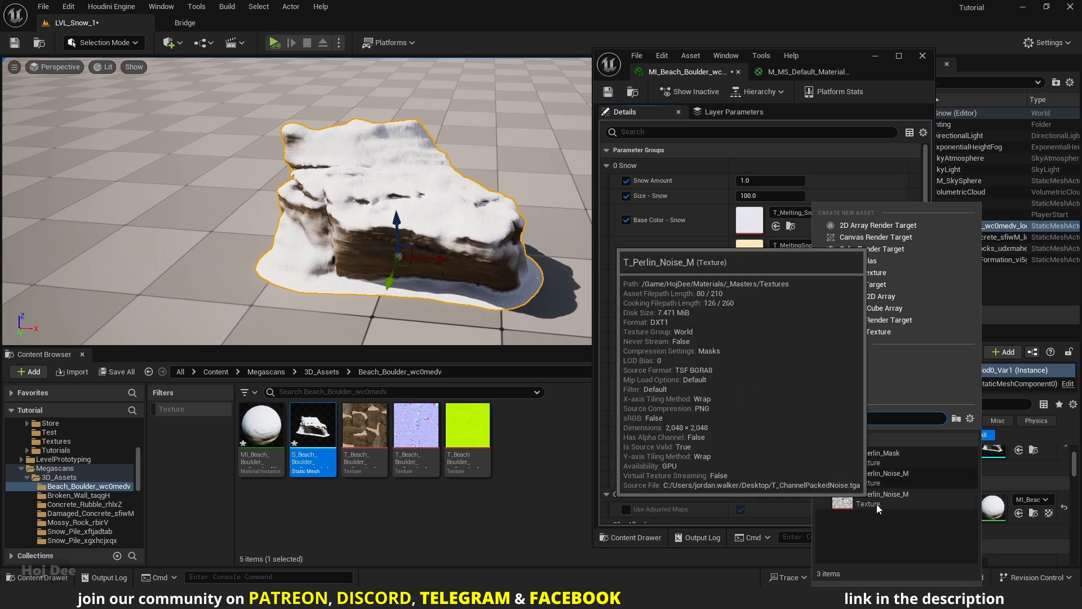
left_click(877, 504)
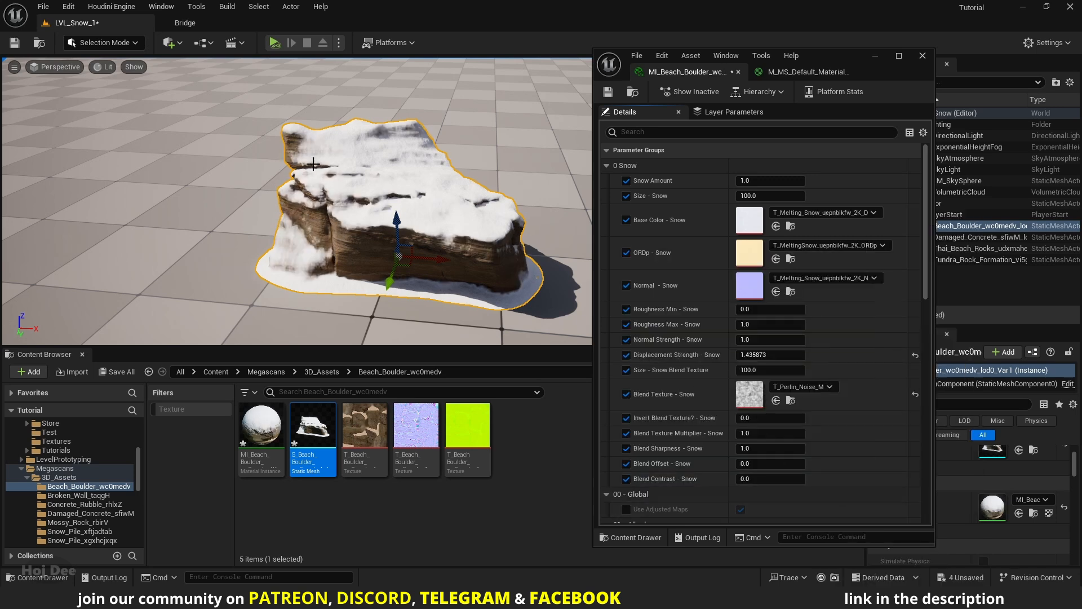
Scrub Size - Snow Blend Texture down and Blend Texture Multiplier up for patchier coverage
mouse_move(771, 369)
left_mouse_down()
mouse_move(744, 370)
mouse_move(759, 370)
left_mouse_up()
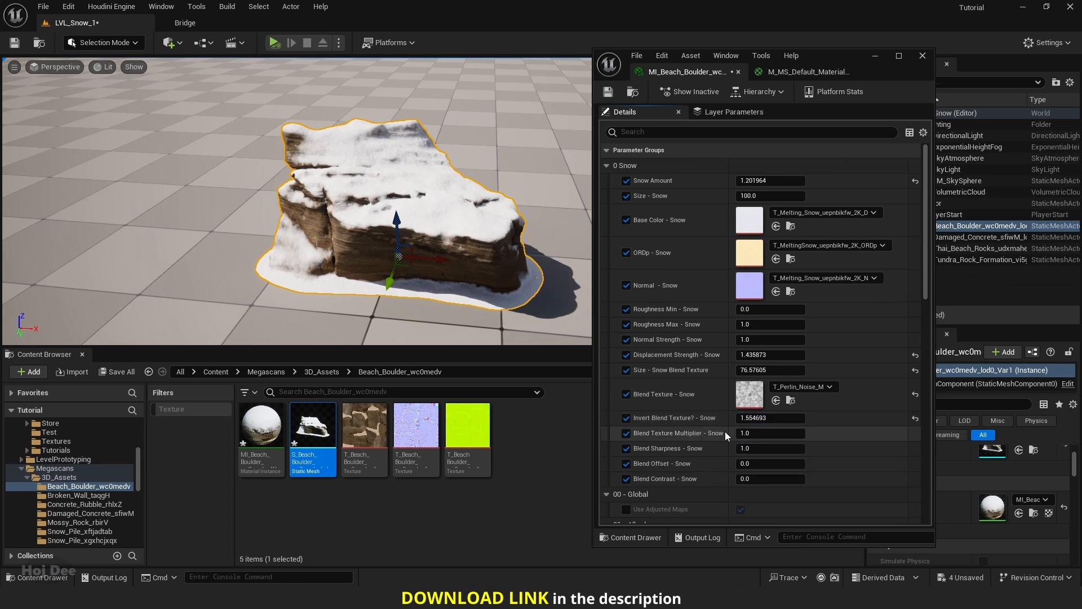
mouse_move(748, 433)
left_mouse_down()
mouse_move(751, 479)
mouse_move(747, 448)
left_mouse_up()
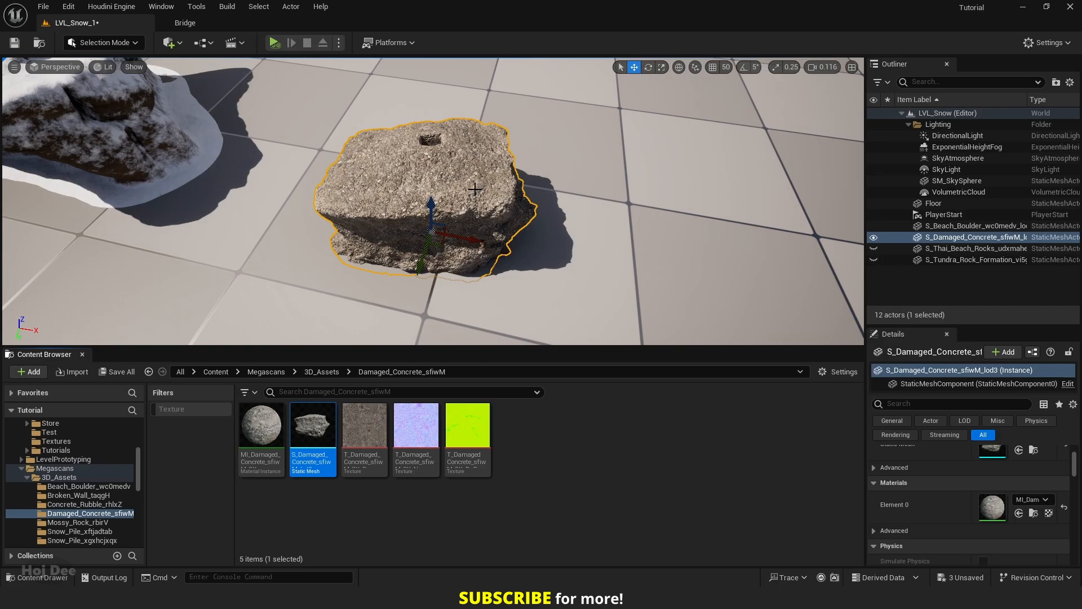
Reparent MI_Damaged_Concrete to M_MS_Default_Material_Snow
double_click(262, 426)
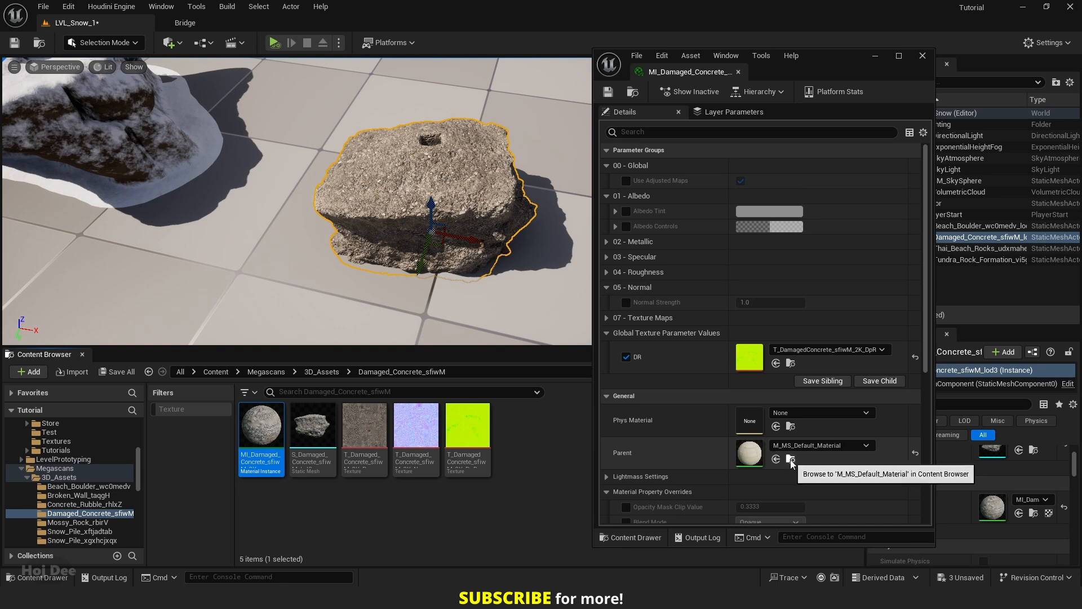
left_click(776, 459)
left_click_drag(369, 434, 812, 446)
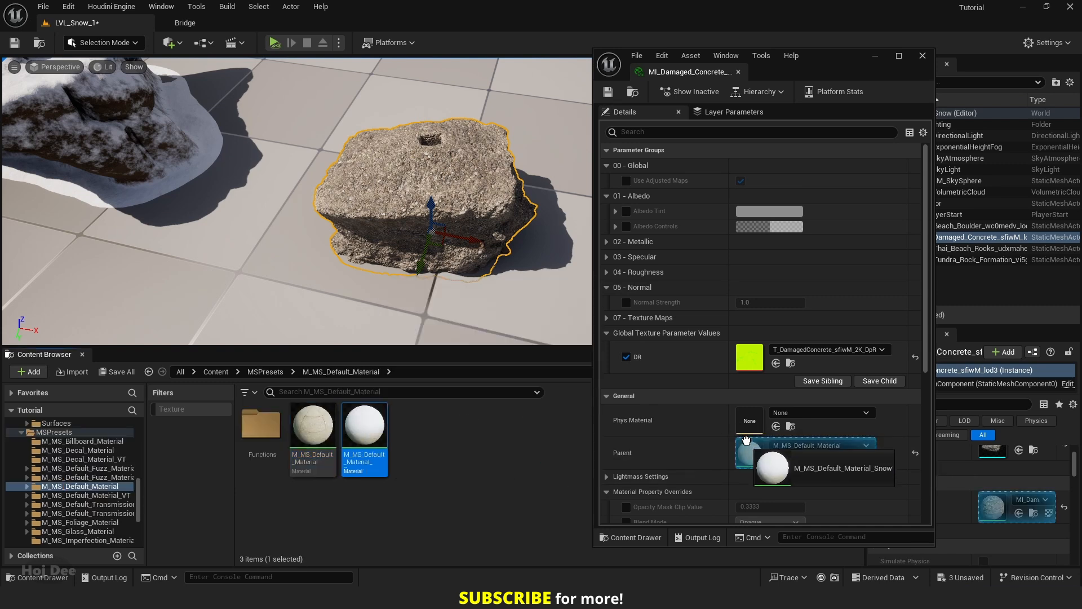
Tick every Snow parameter override on the concrete rock's instance
left_click(626, 180)
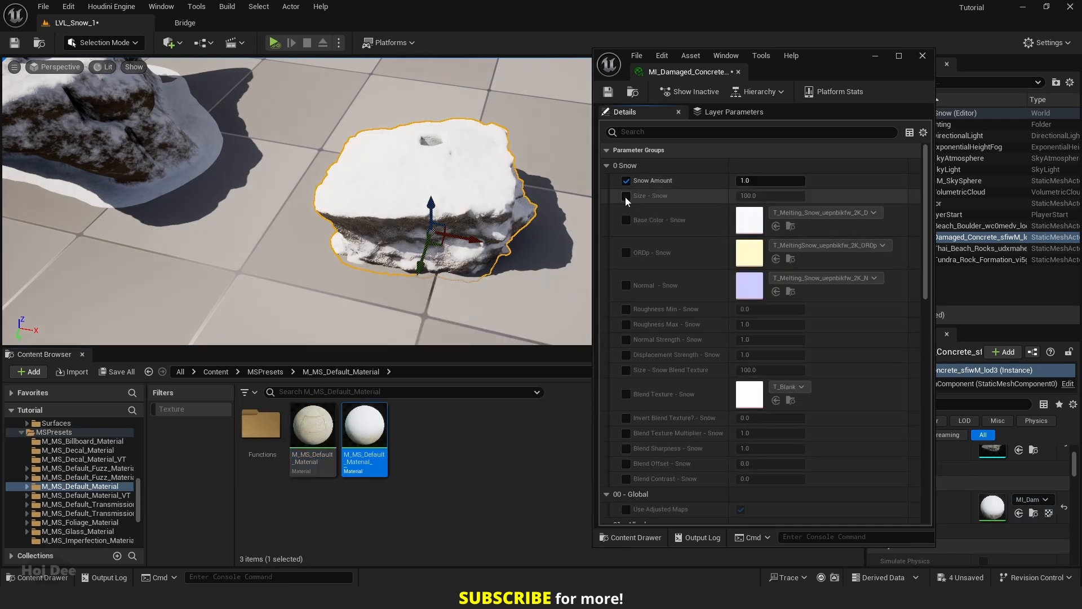
left_click(626, 220)
left_click(626, 253)
left_click(626, 309)
left_click(625, 324)
left_click(626, 354)
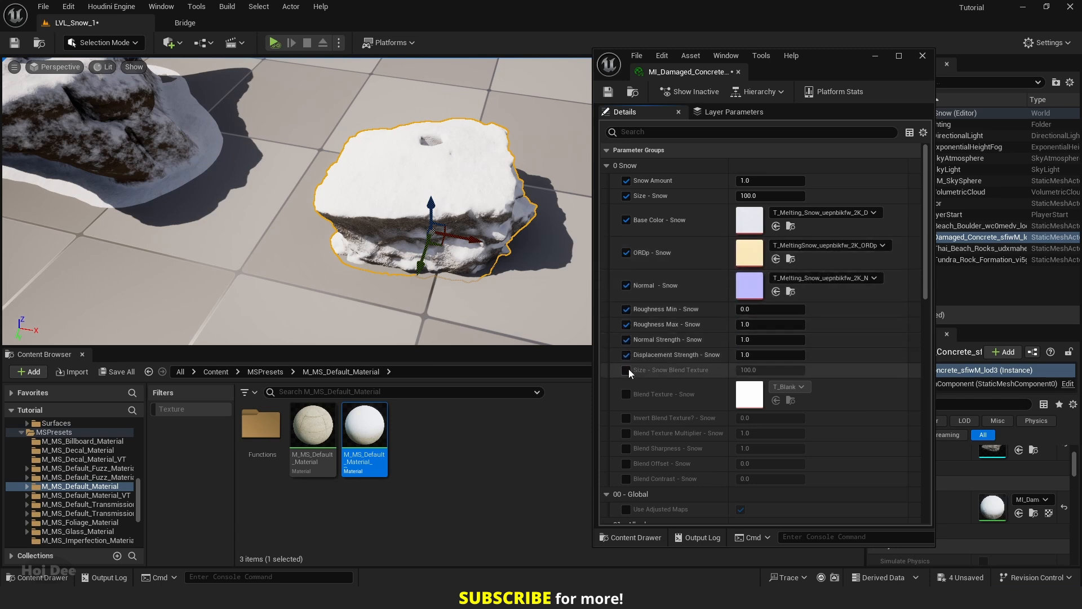
left_click(626, 393)
left_click(626, 432)
left_click(626, 446)
left_click(626, 478)
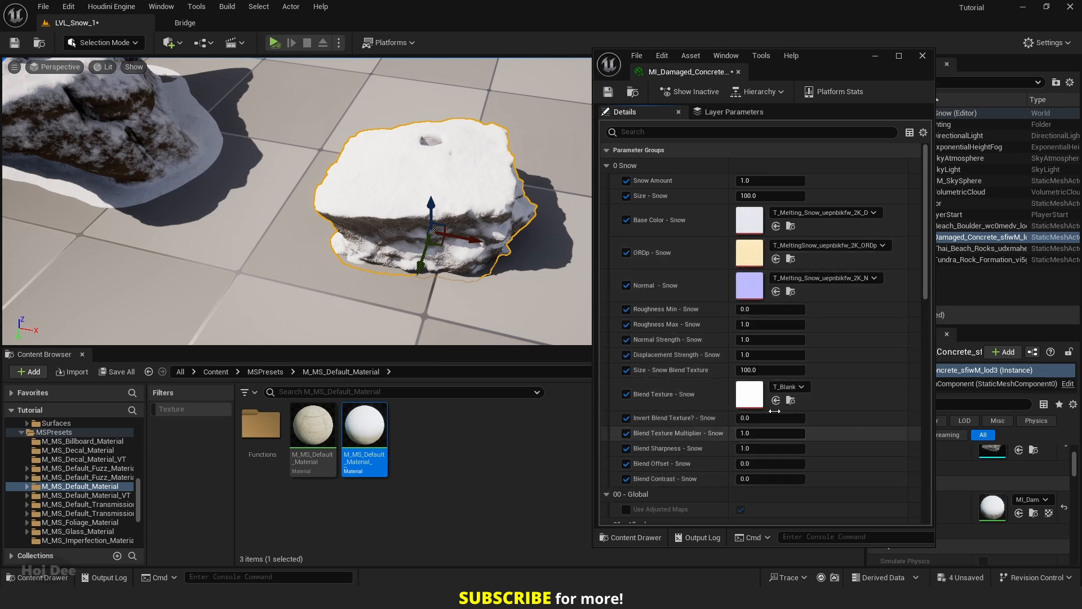
Set its Blend Texture to T_Perlin_Noise_M and enable Nanite on the concrete rock mesh
left_click(788, 387)
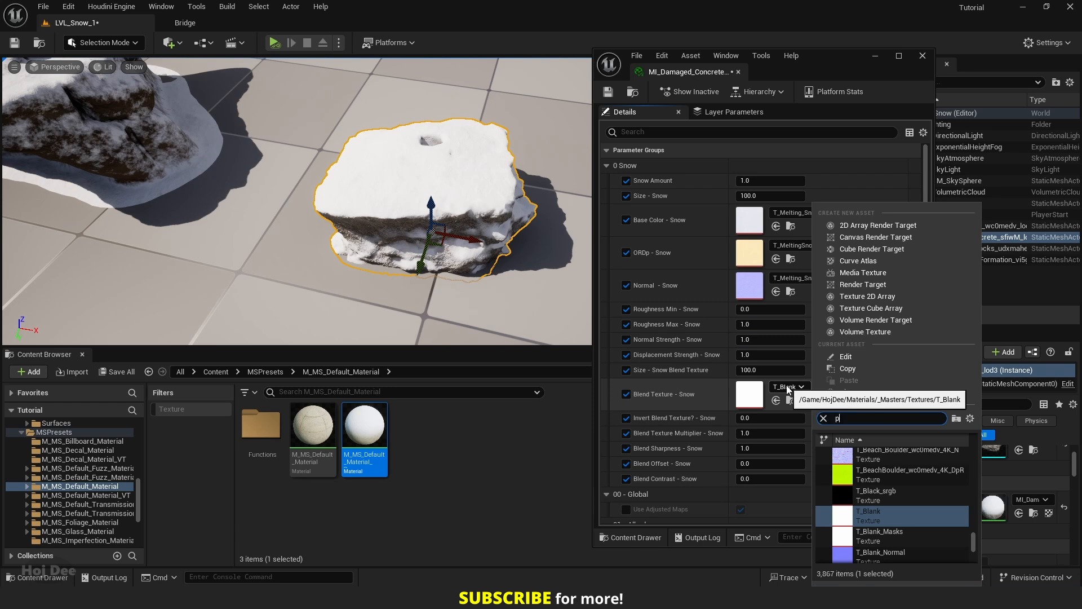
type("erlin")
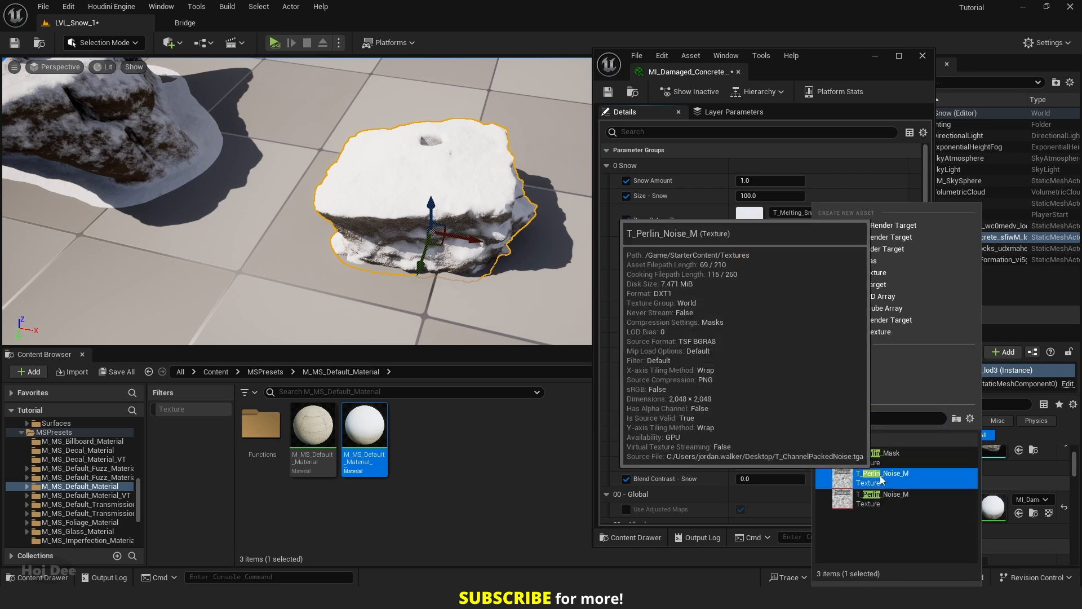
left_click(883, 494)
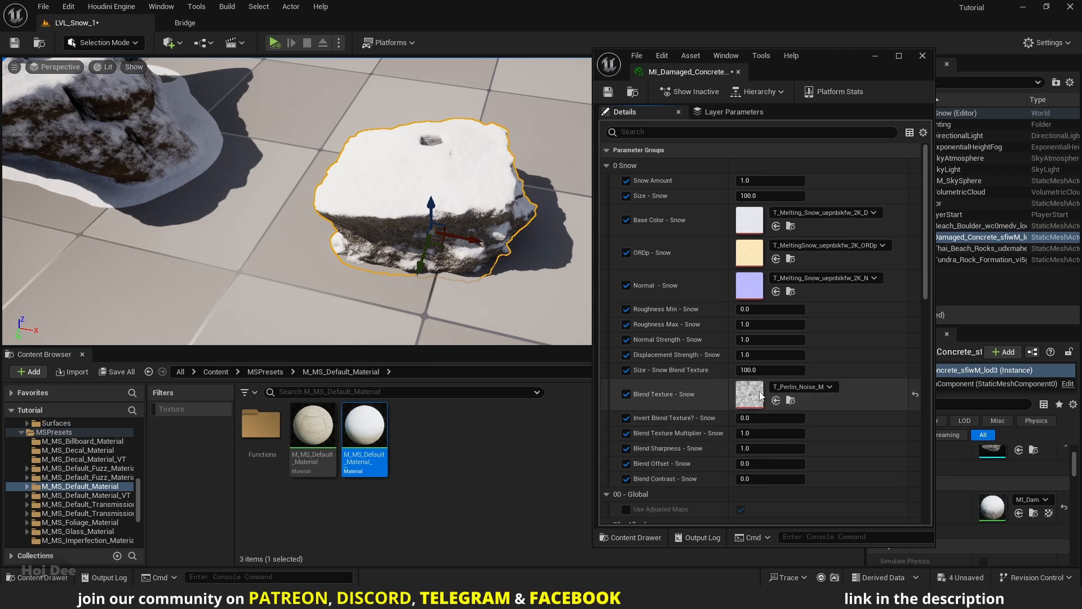
key("ctrl+b")
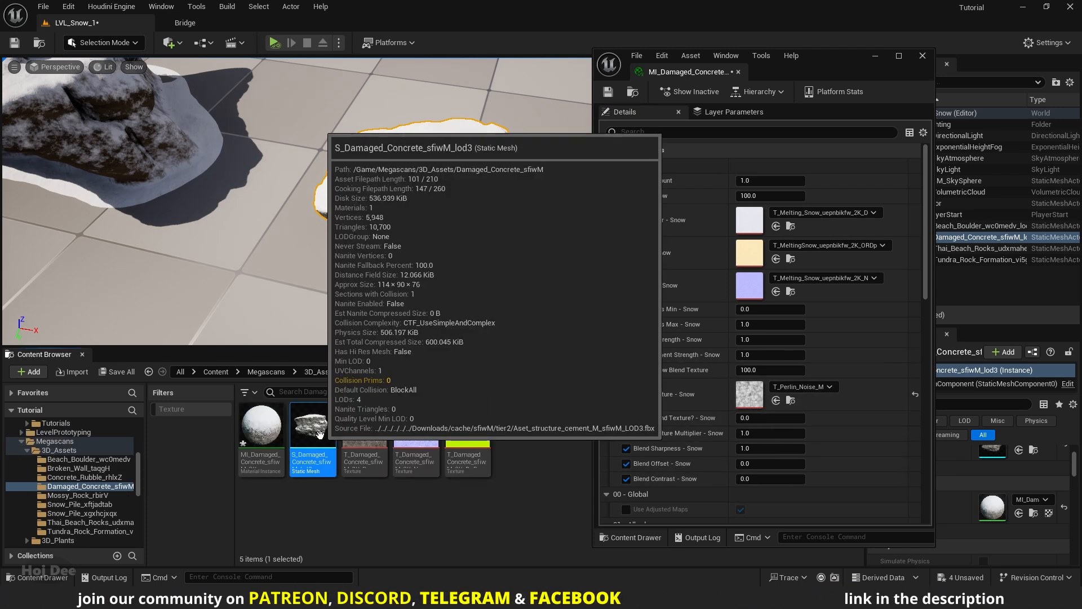
right_click(321, 440)
mouse_move(373, 100)
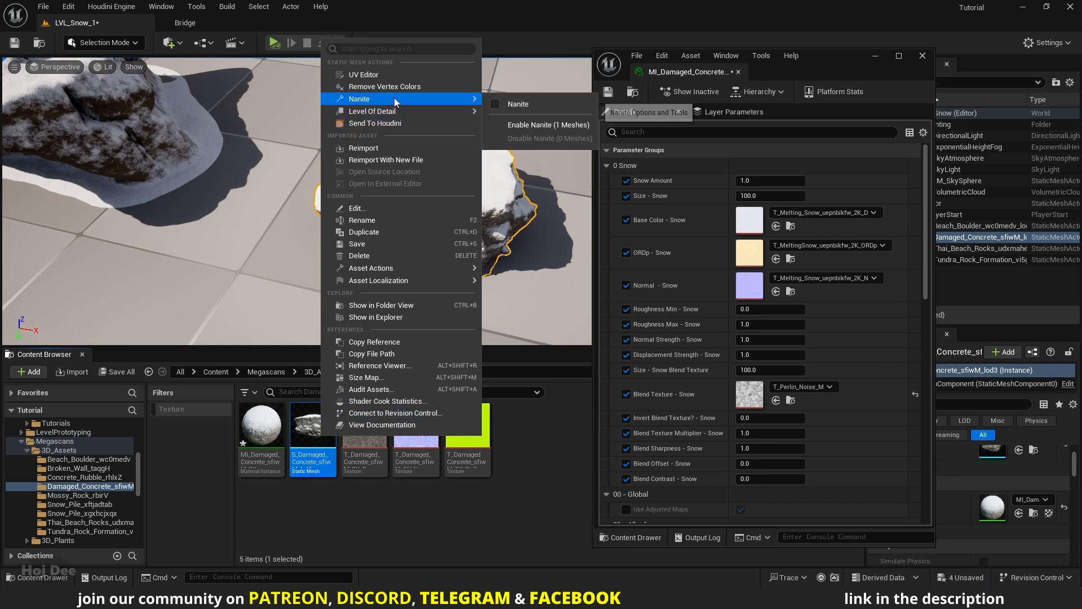
left_click(527, 468)
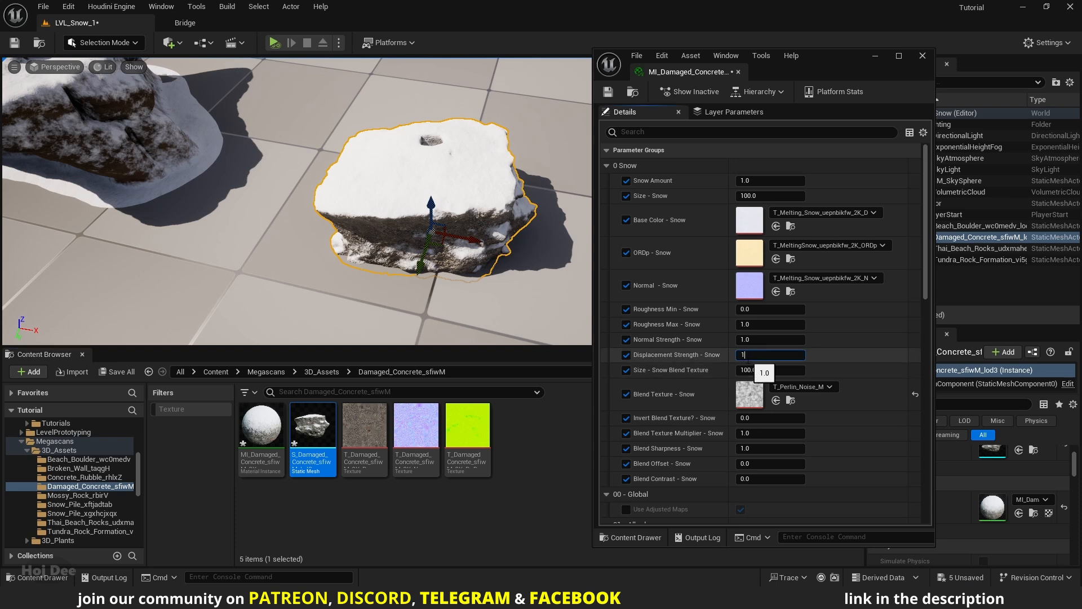
left_click(746, 358)
type(".5")
Set Displacement Strength 1.5, nudge Blend Texture Multiplier and Contrast, and inspect the snowy concrete rock
key("Return")
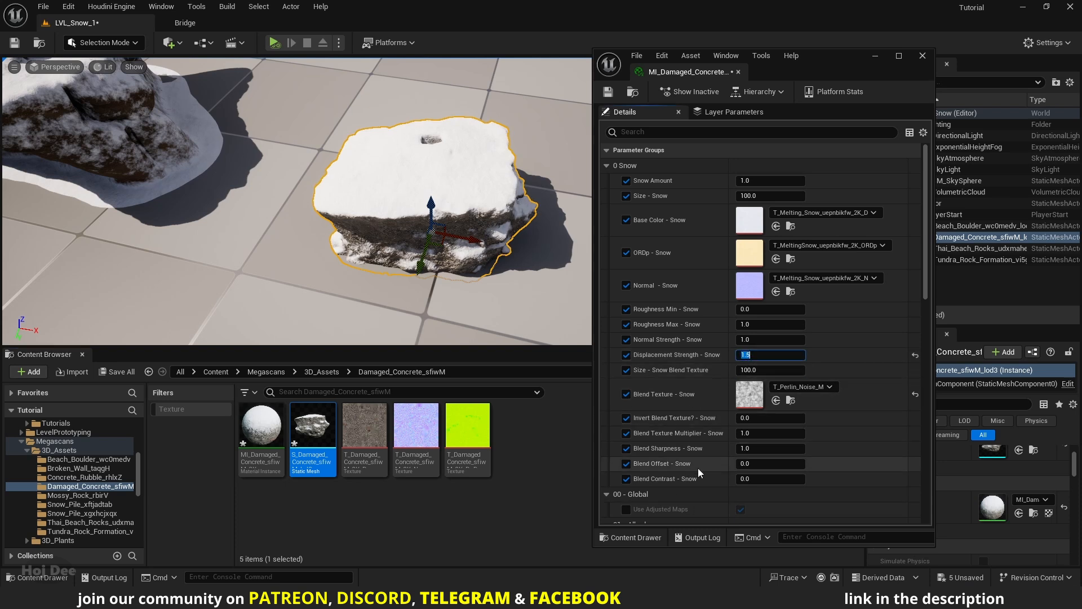
mouse_move(745, 434)
left_mouse_down()
mouse_move(761, 433)
mouse_move(769, 448)
mouse_move(743, 463)
left_mouse_up()
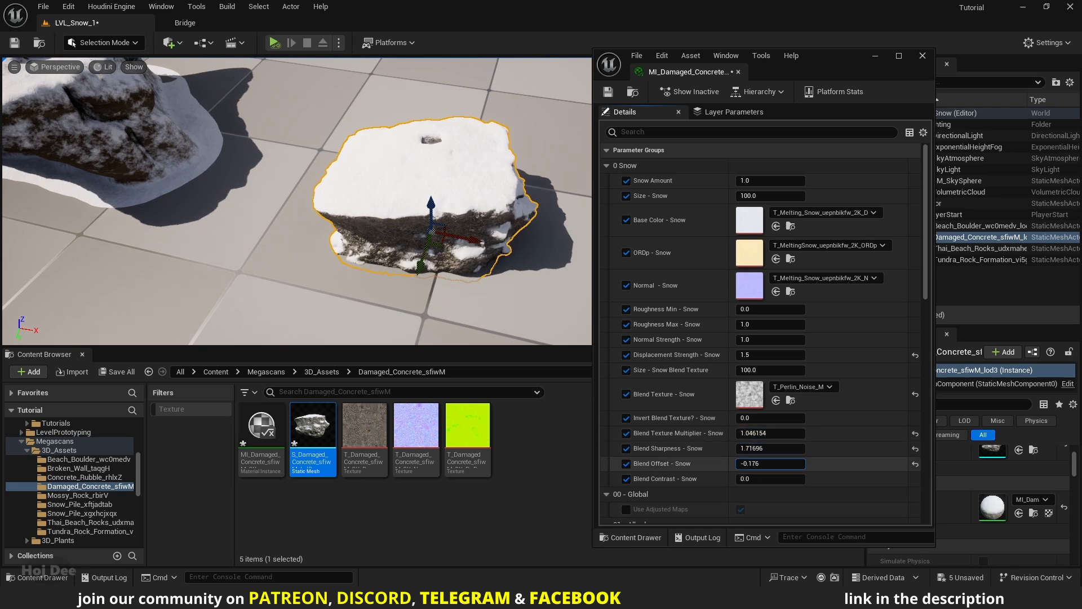
left_click(750, 478)
type("8")
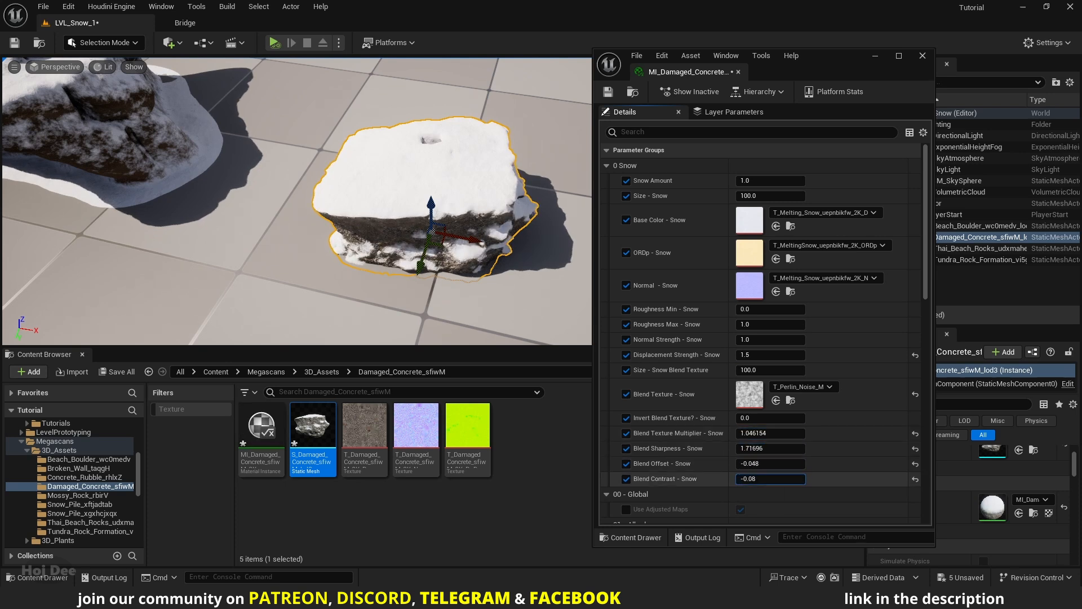
right_click_drag(296, 203, 381, 169)
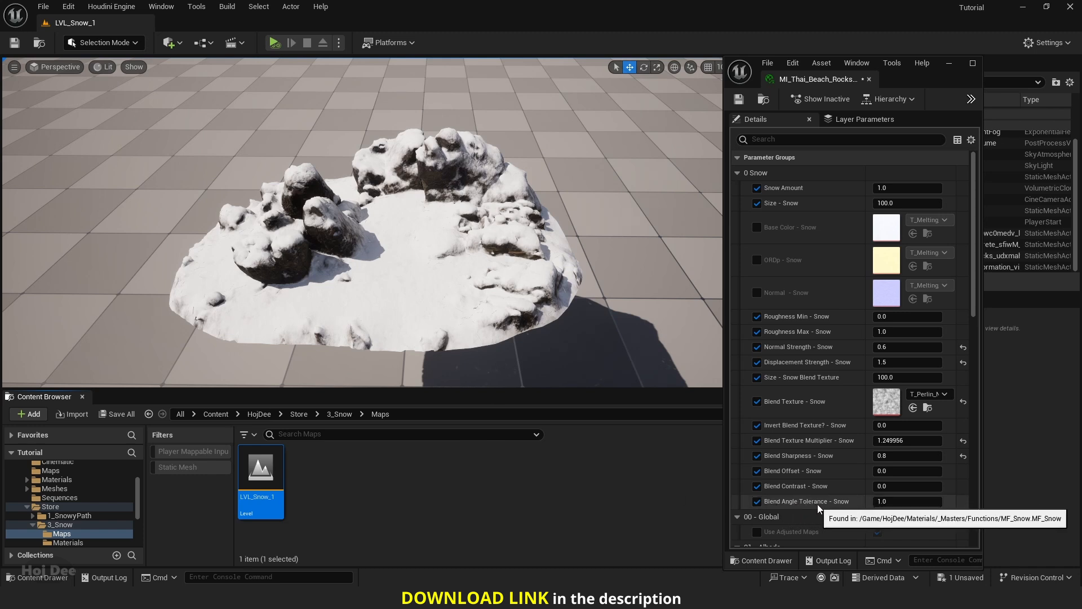
Scrub Blend Angle Tolerance - Snow upward on MI_Thai_Beach_Rocks to about 1.0
left_click_drag(884, 502, 935, 502)
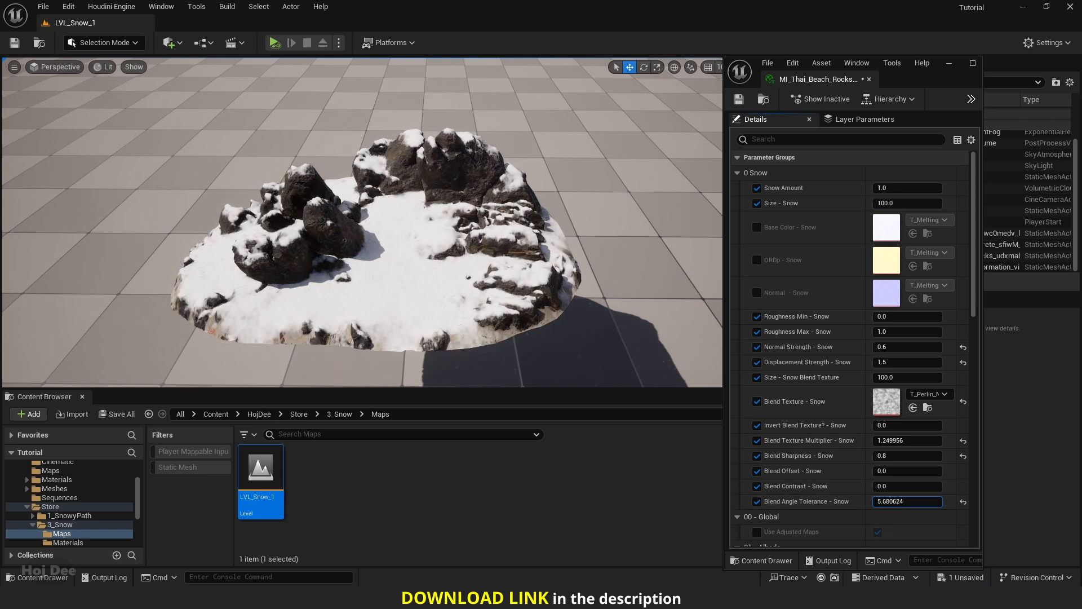
left_click_drag(908, 502, 930, 501)
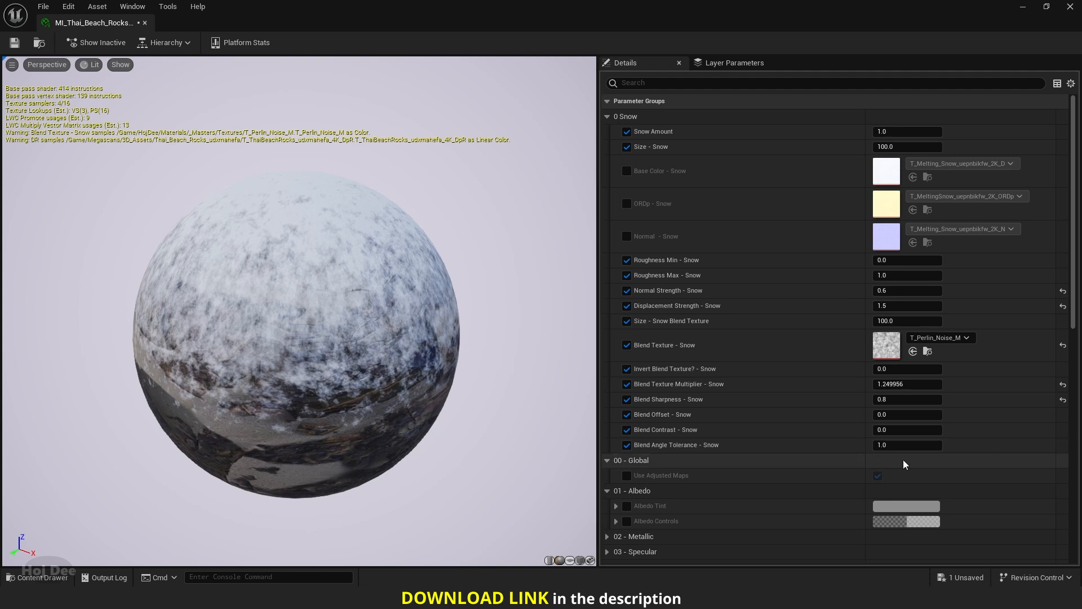
Set Blend Angle Tolerance to 10, then scrub it to ~37.5 so snow caps only the sphere's top
left_click_drag(892, 445, 897, 446)
type("1")
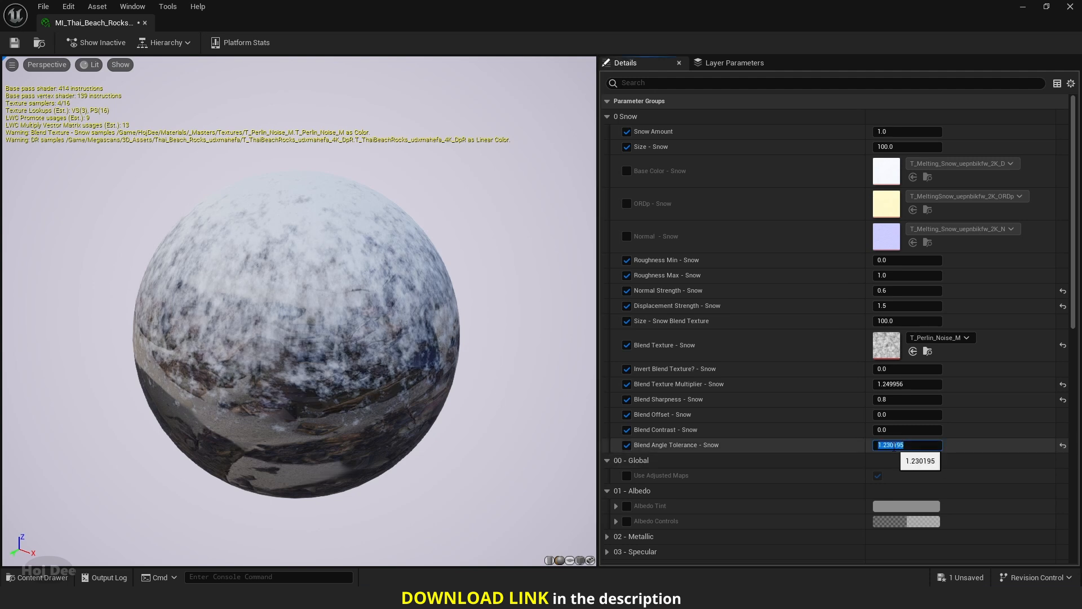
type("0")
key("Return")
left_click_drag(397, 287, 359, 250)
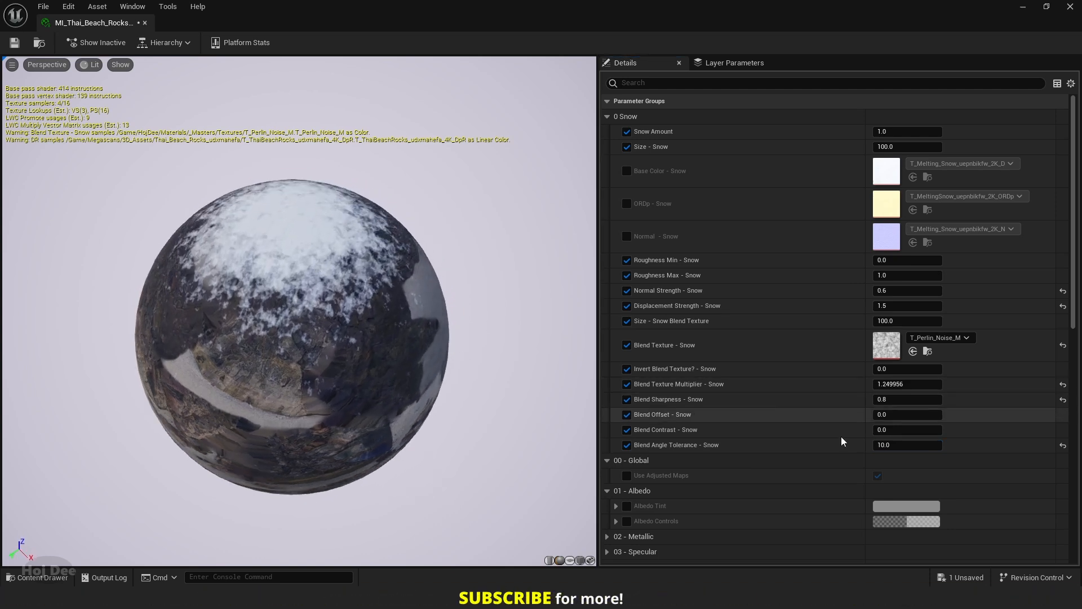
left_click_drag(896, 445, 912, 445)
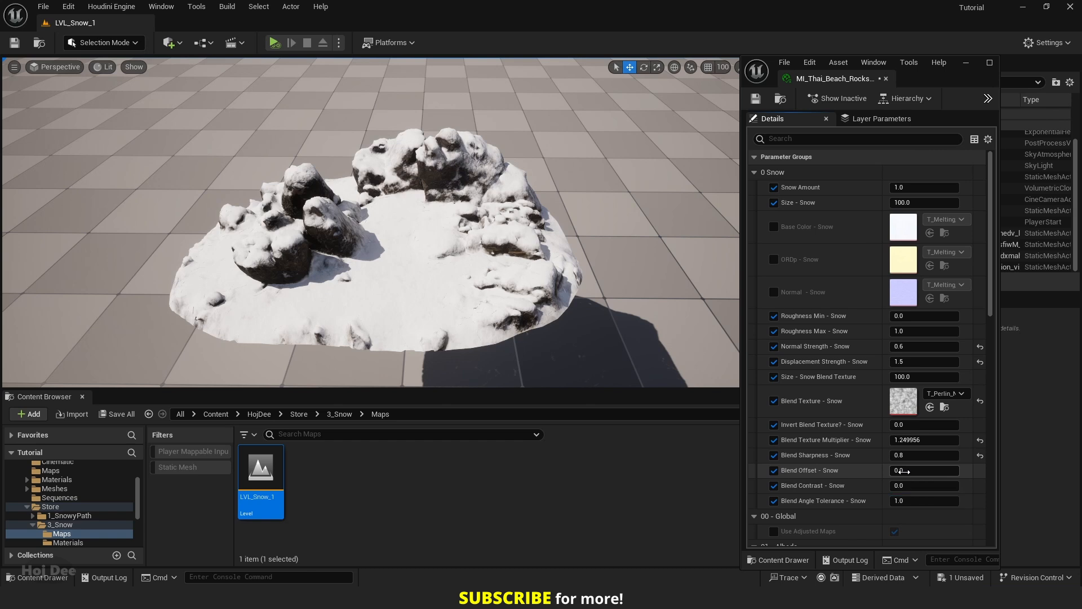
Try Blend Offset -0.56, reset it to 0, and set Blend Angle Tolerance to about 13.1
left_click_drag(905, 471, 898, 470)
type("0")
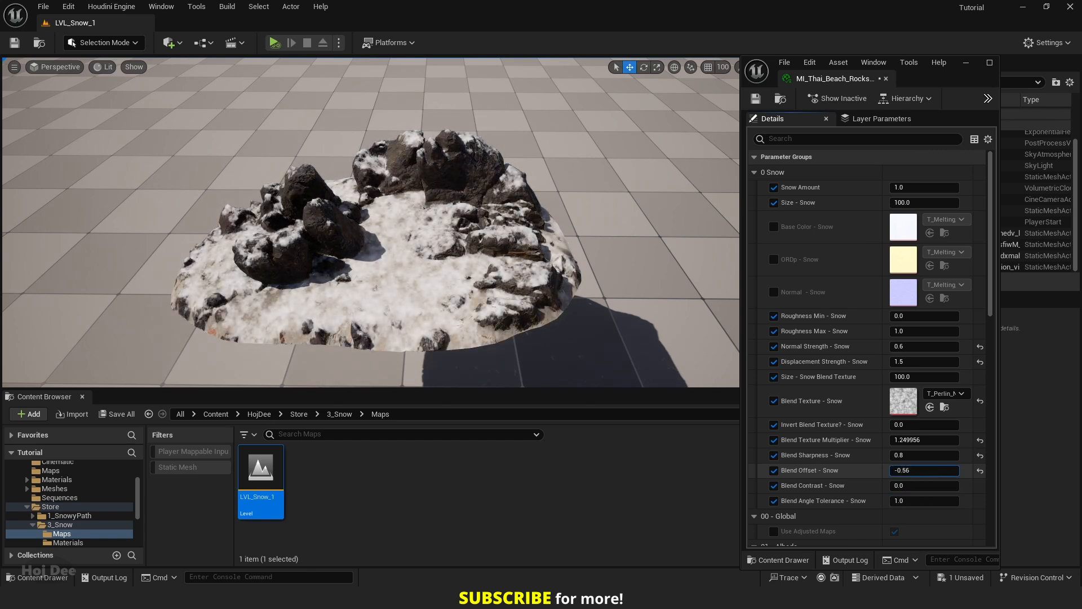
key("Return")
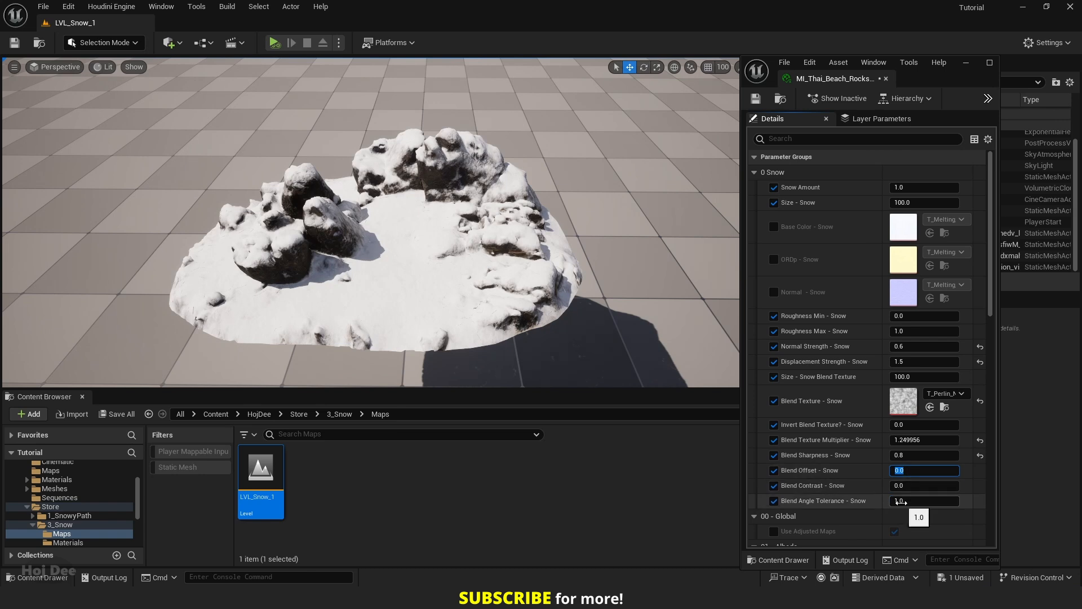
key("Return")
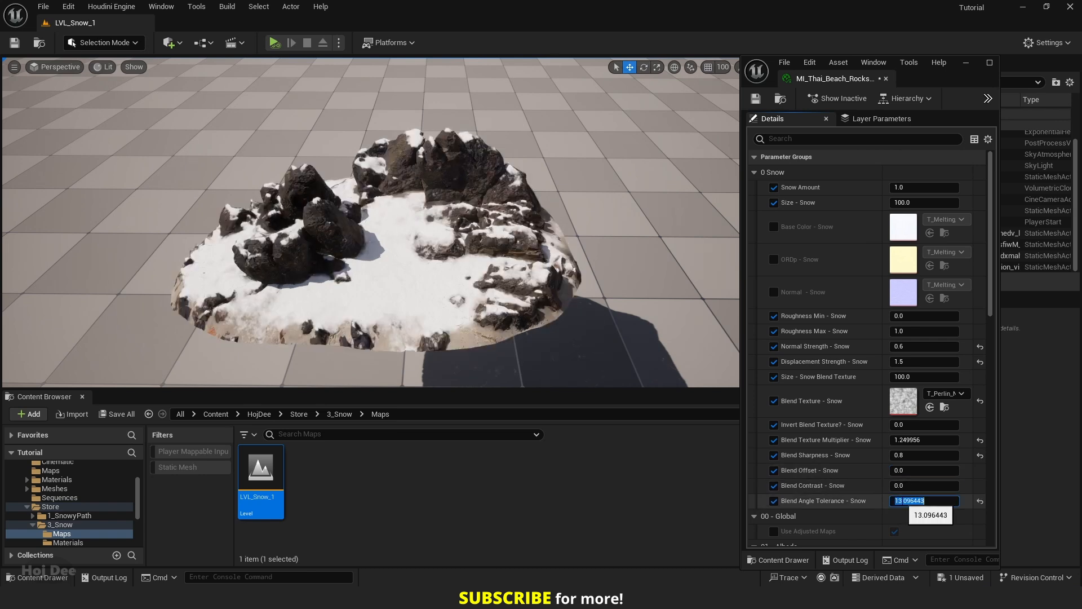